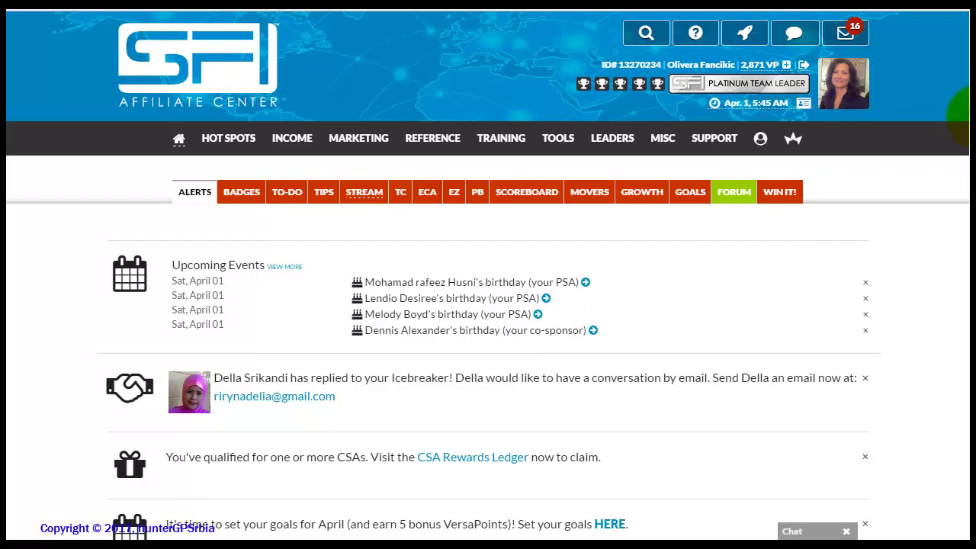
Open the My April 2017 Goals page from the alert's HERE link and select the NEW PSAs field
scroll(957, 137, down, 3)
scroll(965, 174, down, 1)
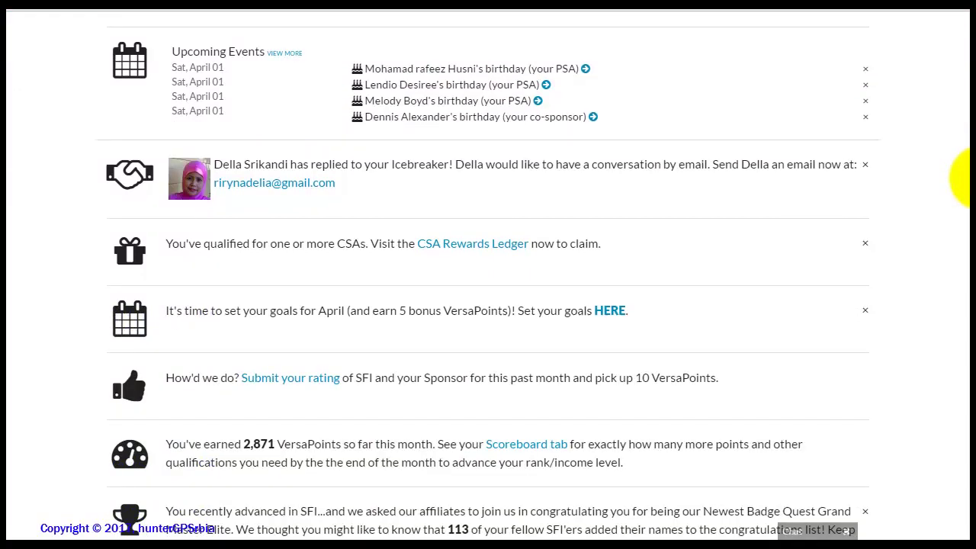
scroll(965, 190, down, 1)
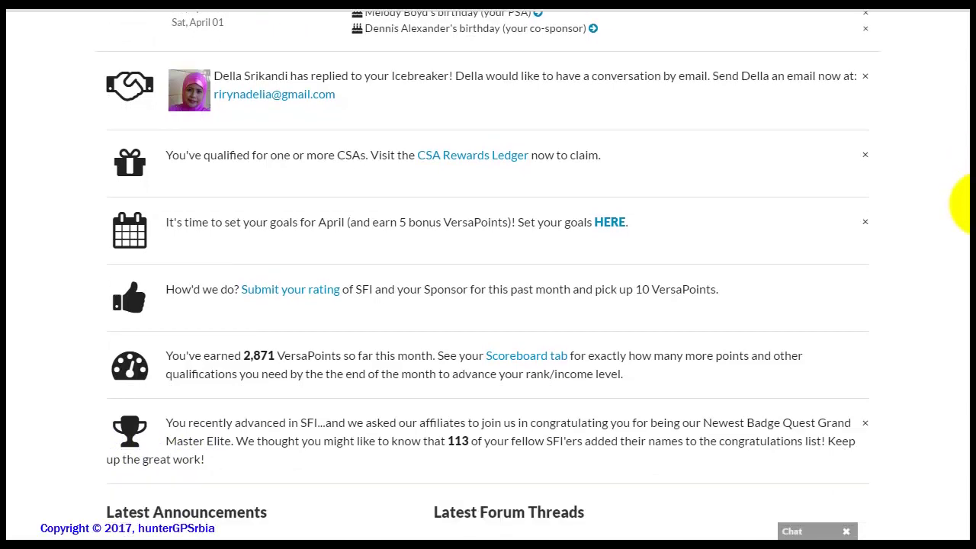
scroll(964, 202, down, 1)
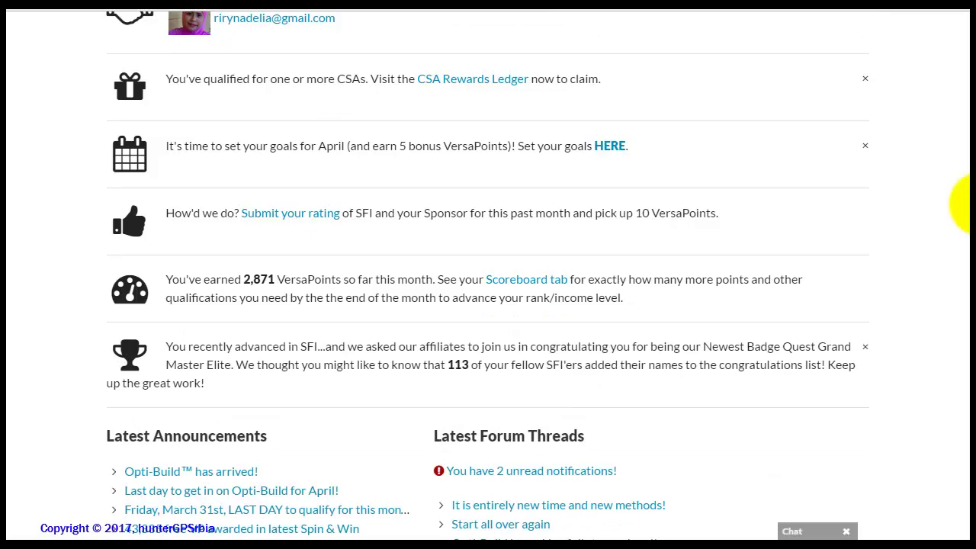
scroll(964, 202, down, 1)
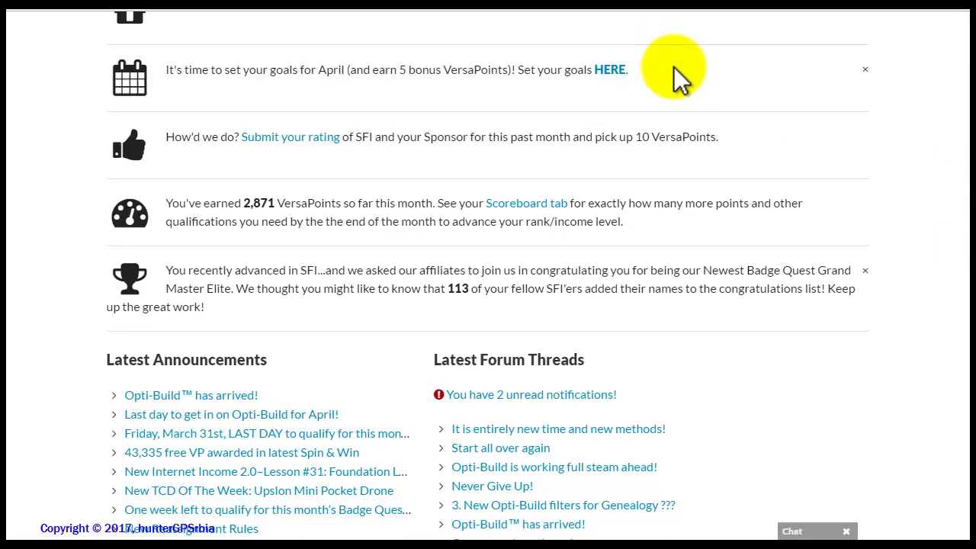
scroll(962, 200, up, 1)
scroll(965, 199, up, 1)
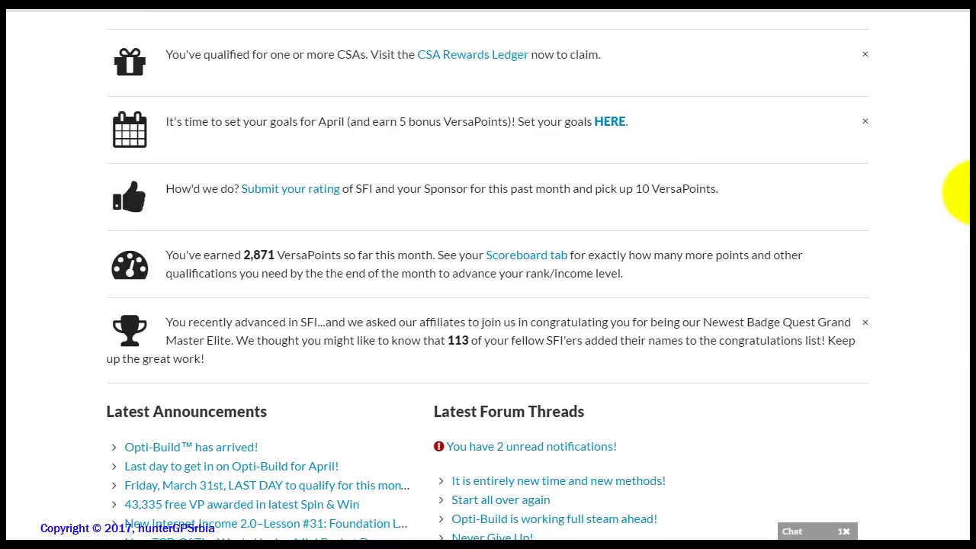
scroll(962, 192, up, 1)
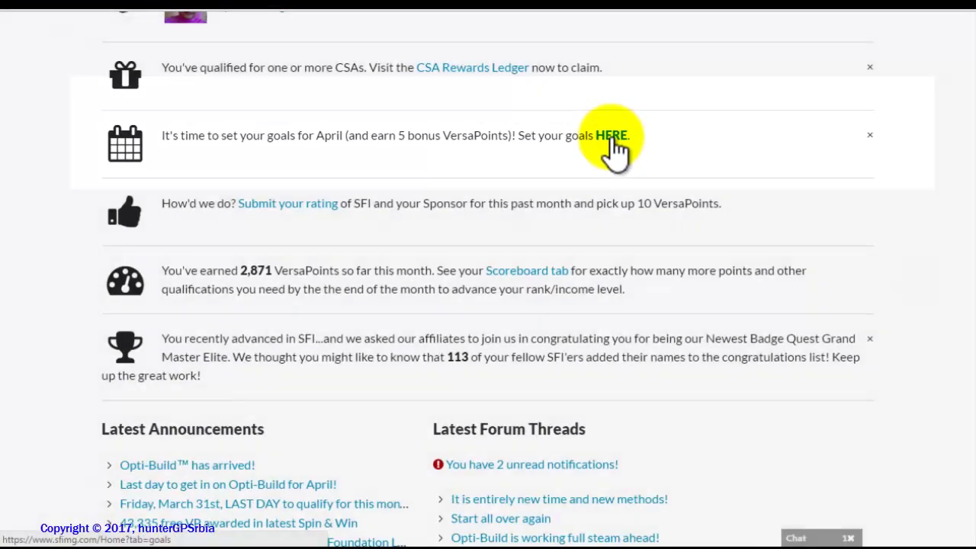
click(766, 205)
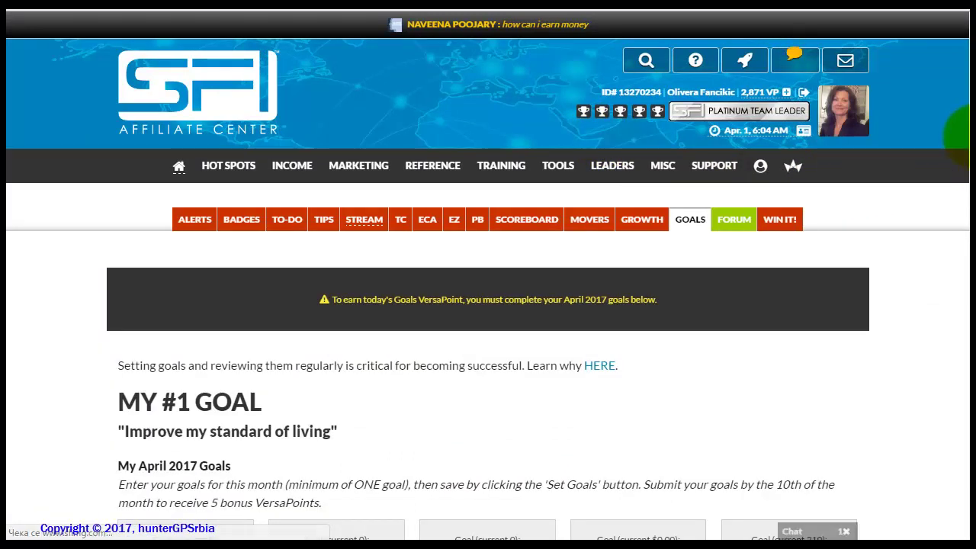
drag(962, 137, 962, 259)
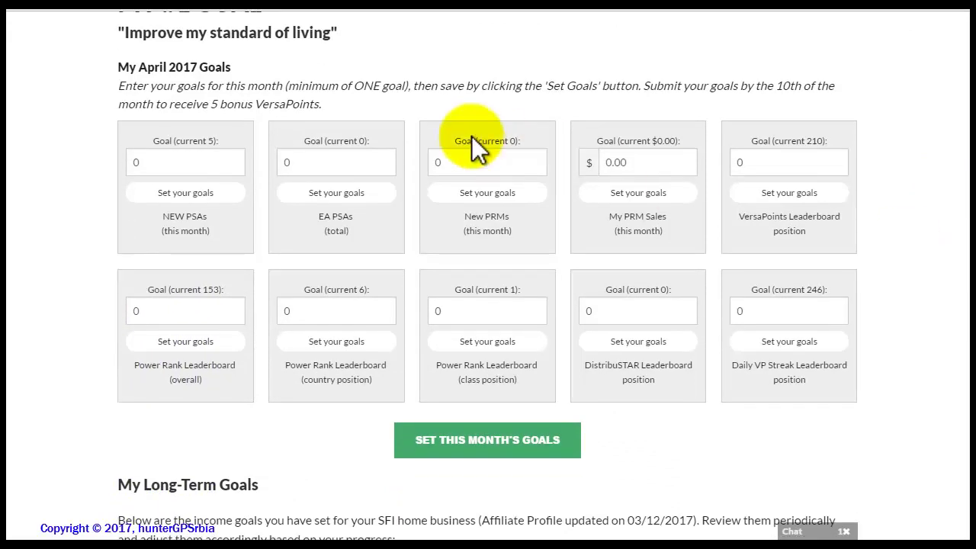
click(149, 157)
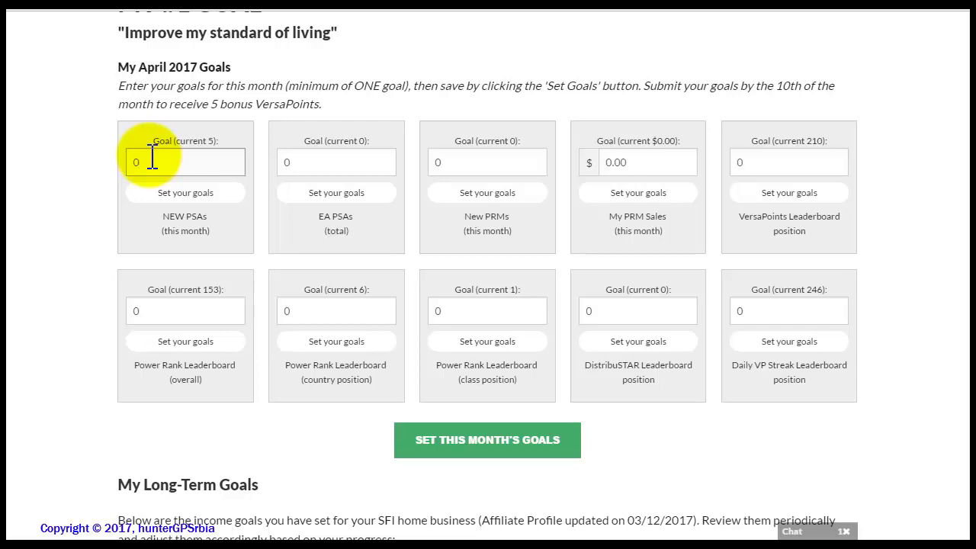
Enter 10 as the NEW PSAs goal and correct the EA PSAs goal to 5
text(10)
click(293, 160)
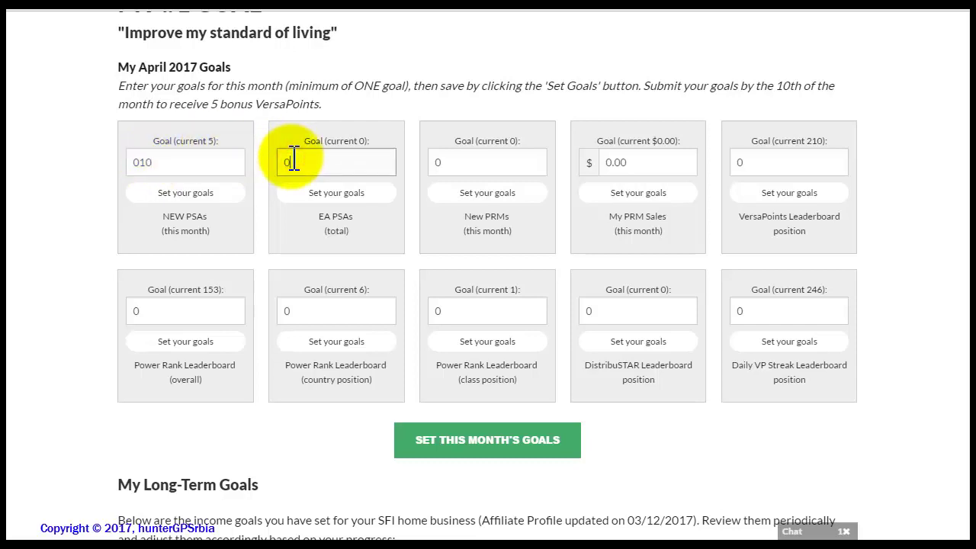
text(3)
key(BackSpace)
key(BackSpace)
text(5)
Set the New PRMs goal to 2 and the PRM sales goal to $50.00
click(461, 161)
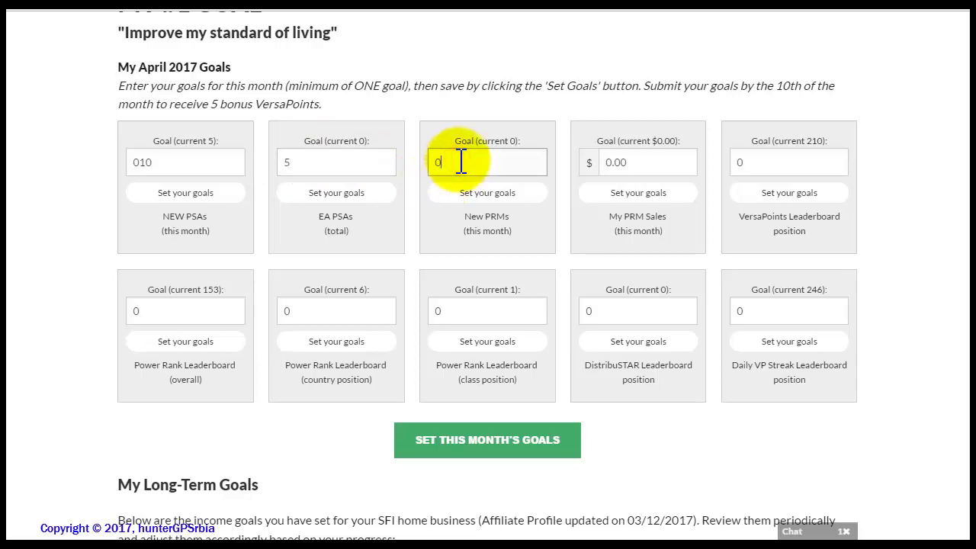
key(BackSpace)
text(2)
click(613, 162)
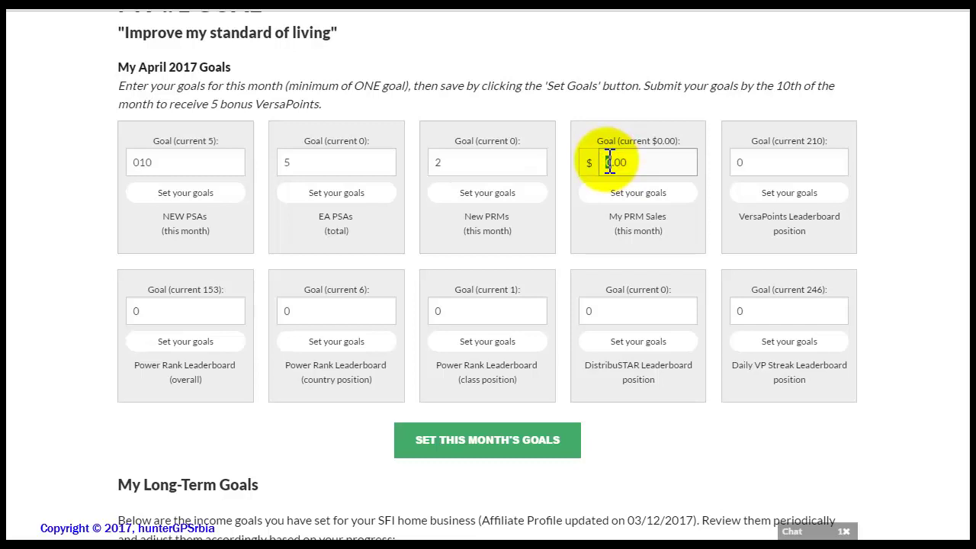
text(5)
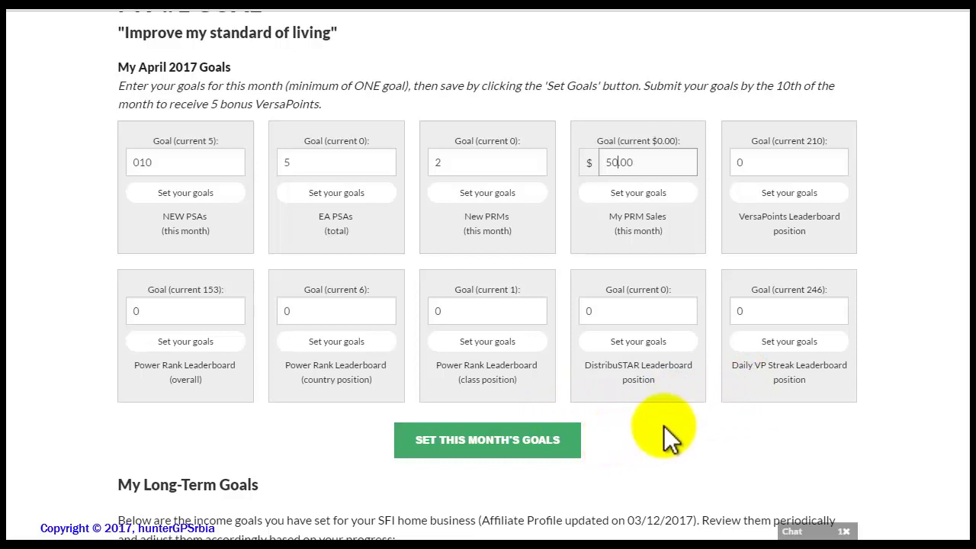
click(763, 311)
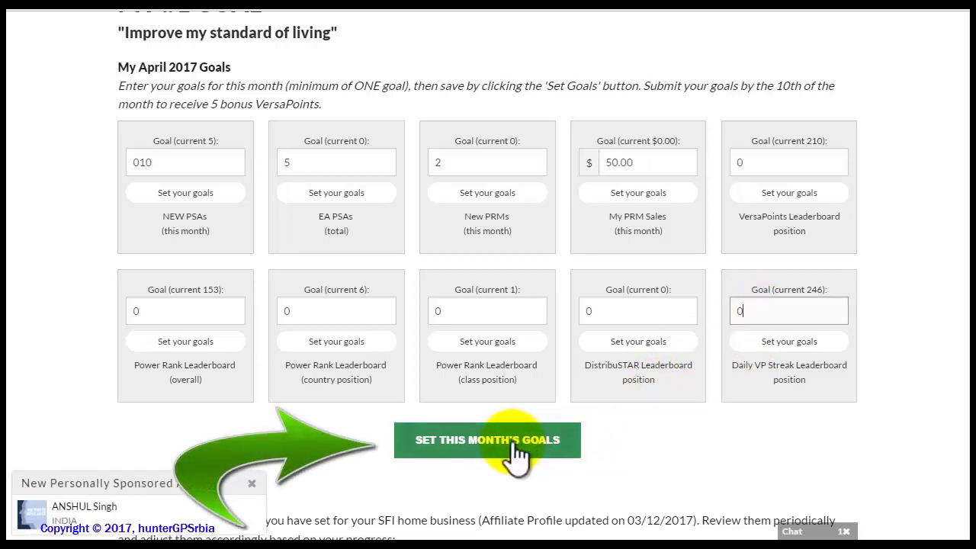
Dismiss the new-sponsored notice, save the April goals, and check NEW PSAs shows 10 at 50%
click(256, 483)
click(465, 442)
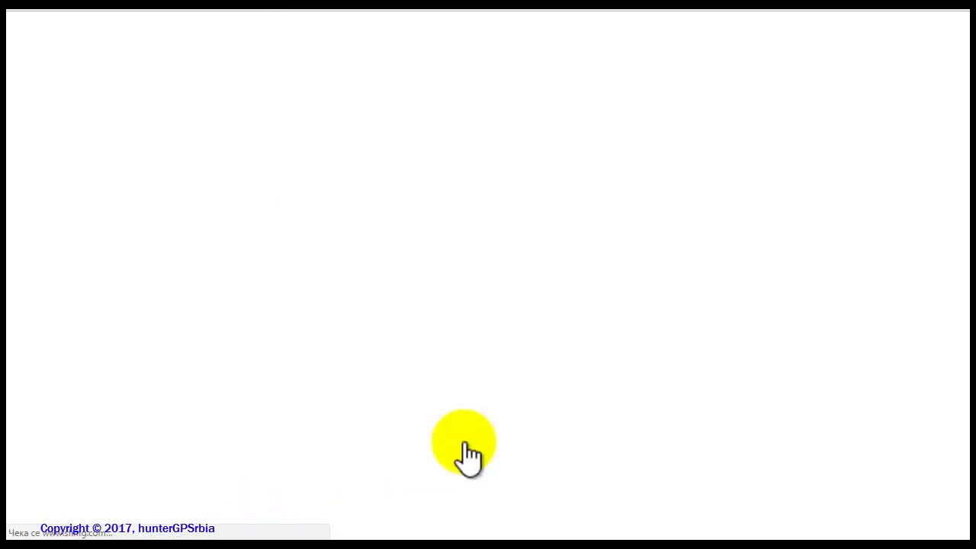
scroll(958, 156, down, 2)
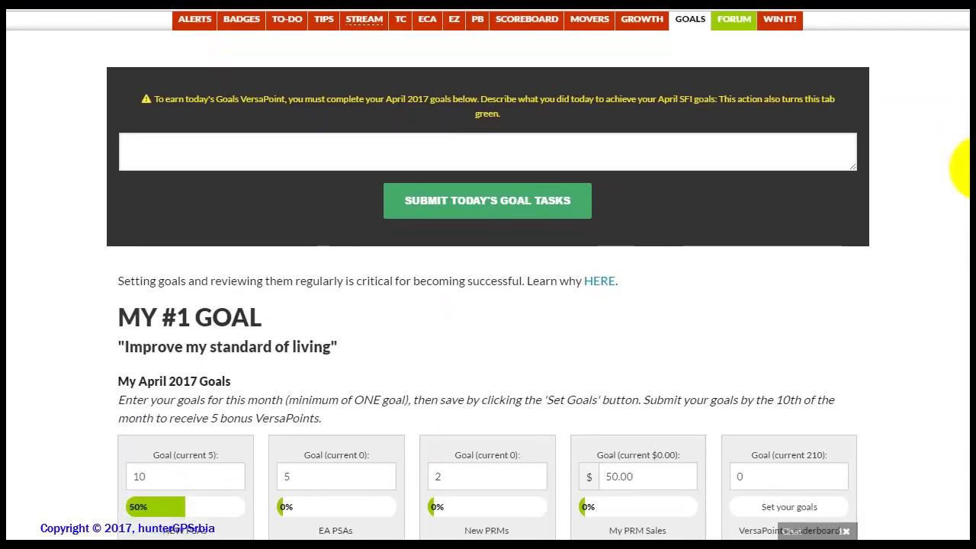
scroll(959, 202, down, 3)
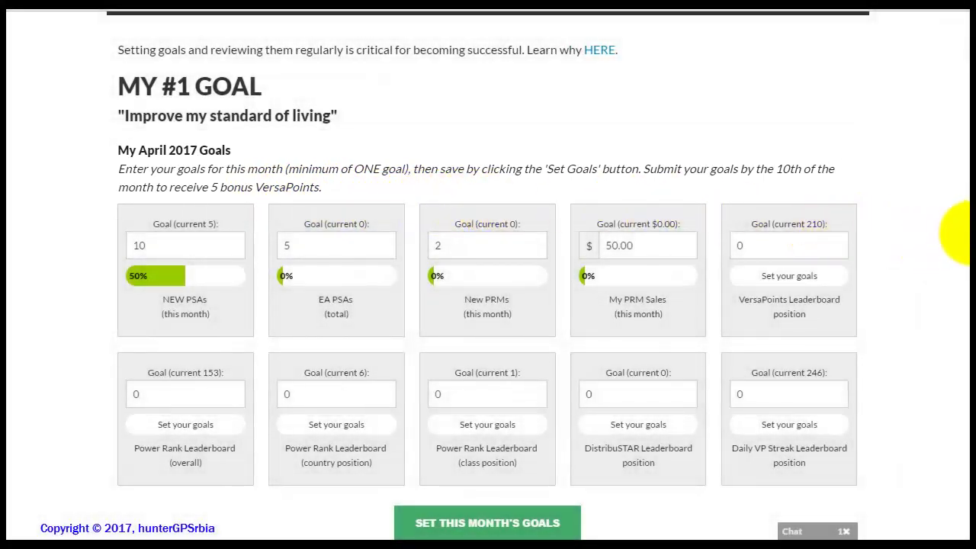
scroll(962, 236, up, 1)
scroll(966, 197, up, 4)
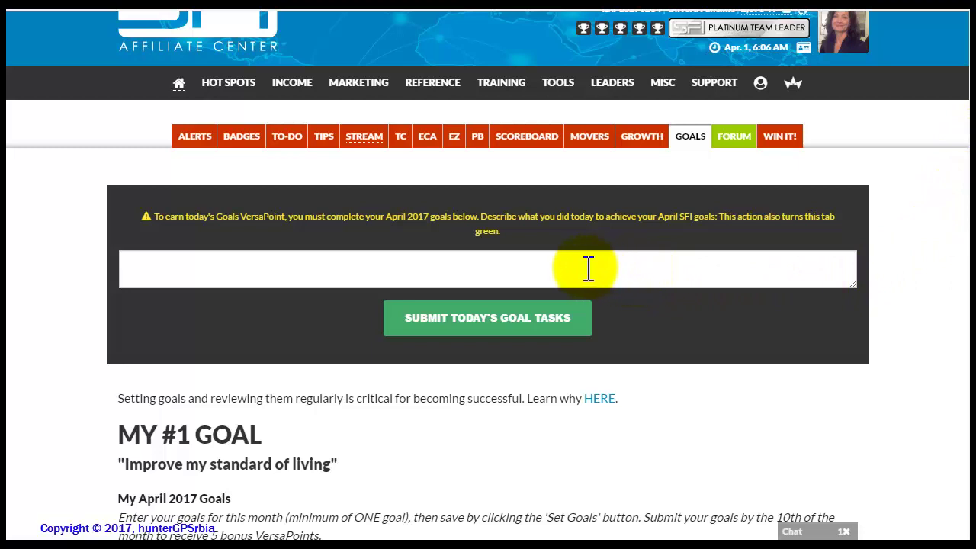
Enter 'Advertising' as today's goal task and submit it
click(419, 264)
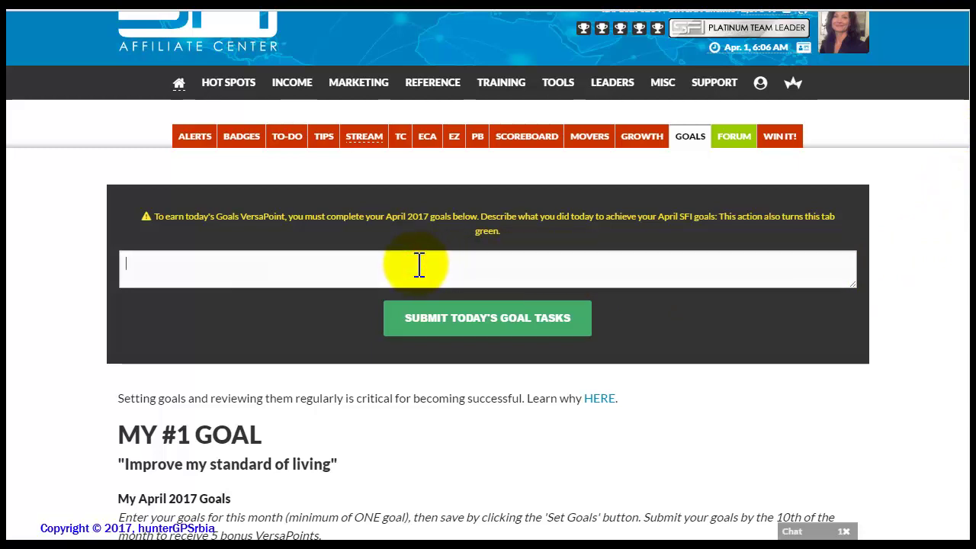
text(Ad)
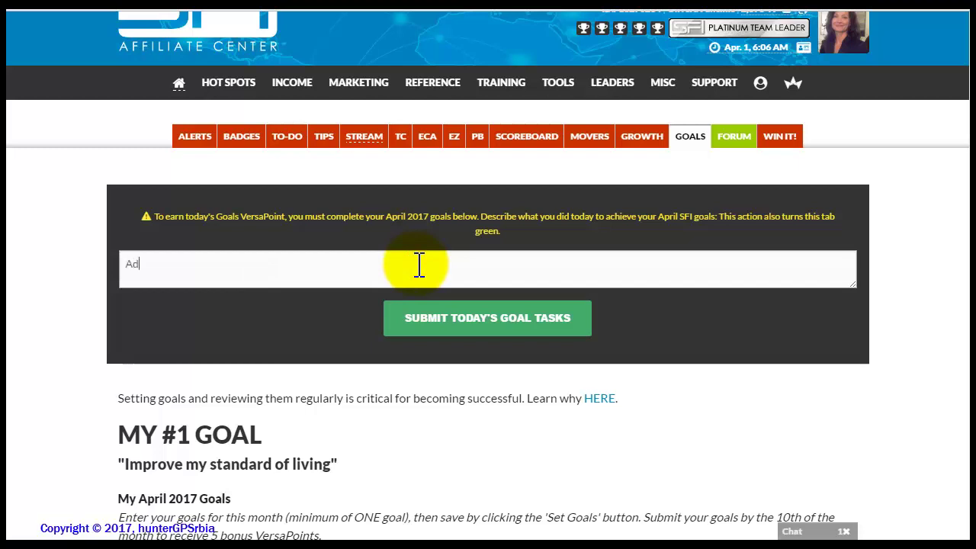
text(ver)
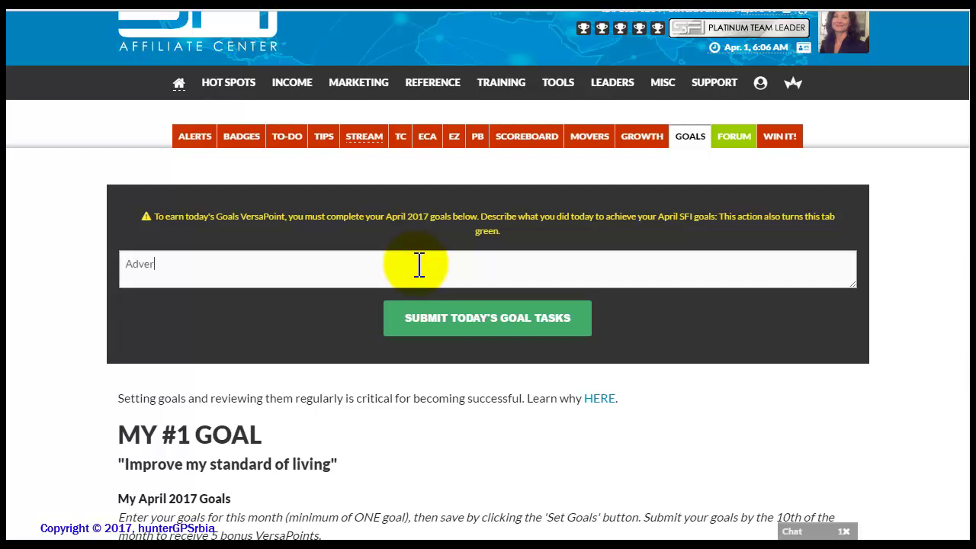
text(tising)
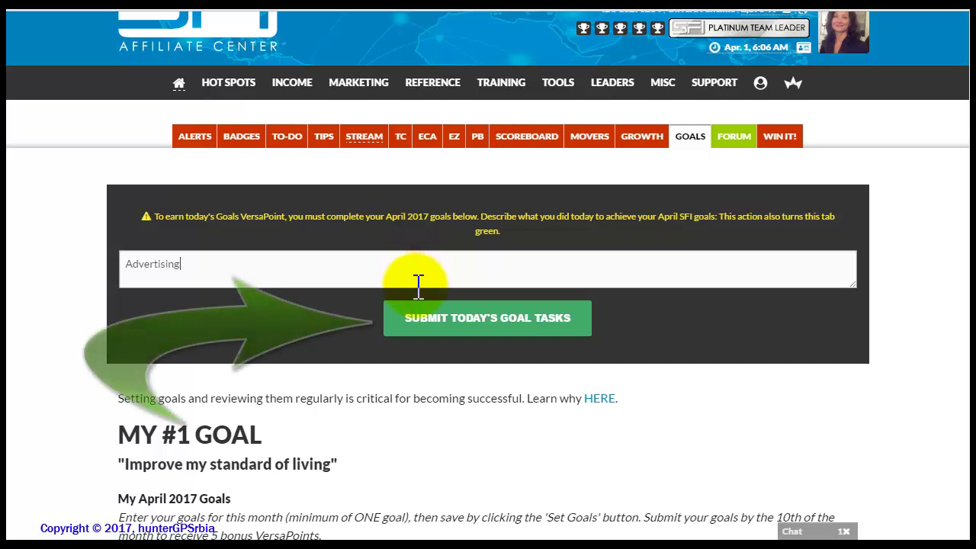
click(440, 316)
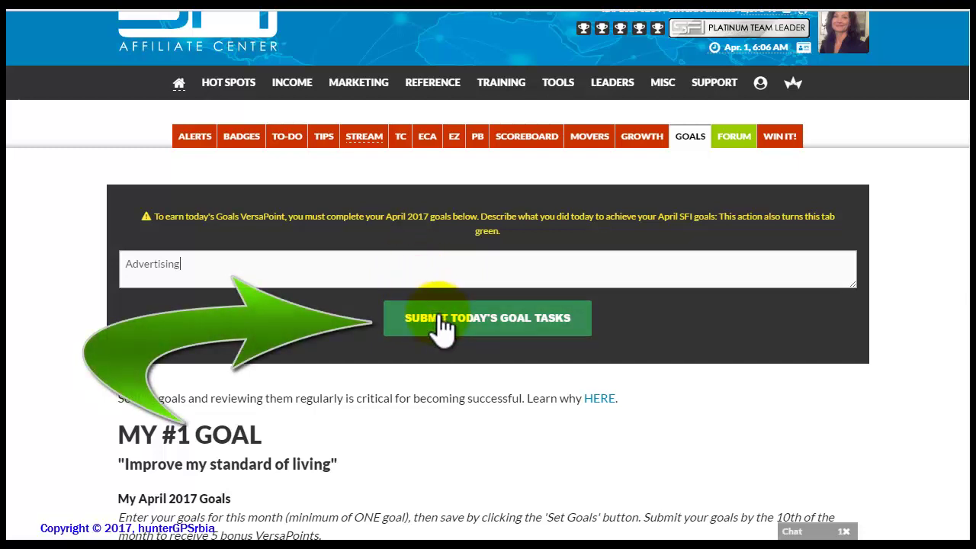
click(454, 317)
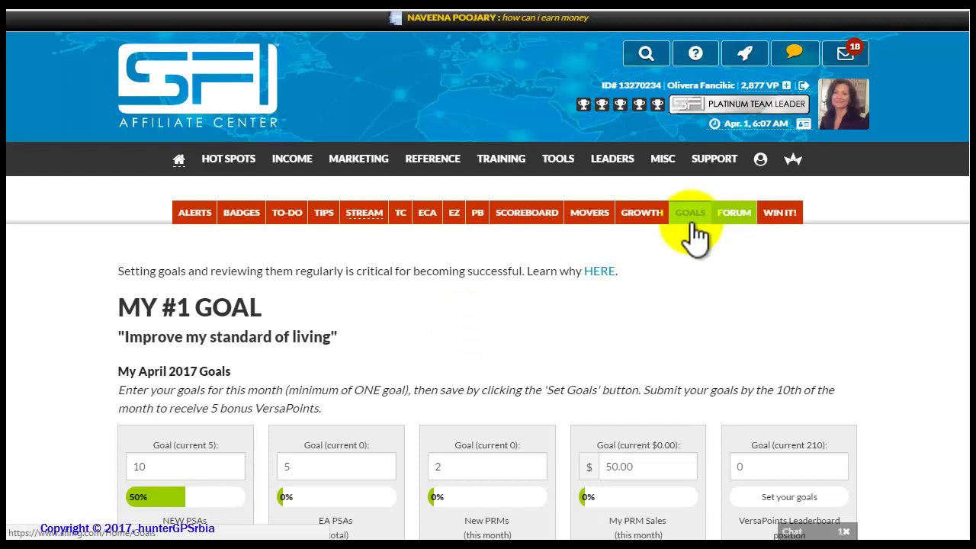
Go to the Alerts page and find the 10-VersaPoint 'Submit your rating' notice
click(195, 215)
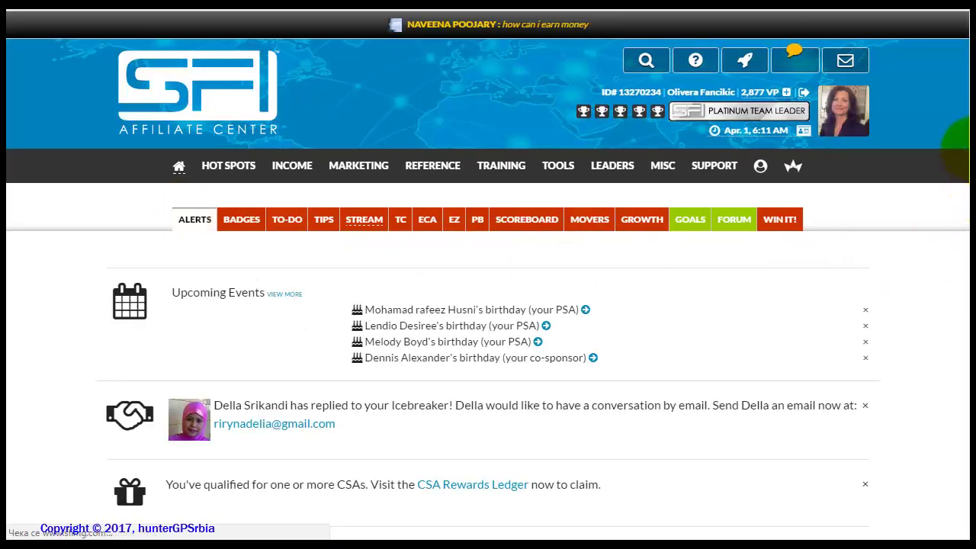
scroll(959, 198, down, 3)
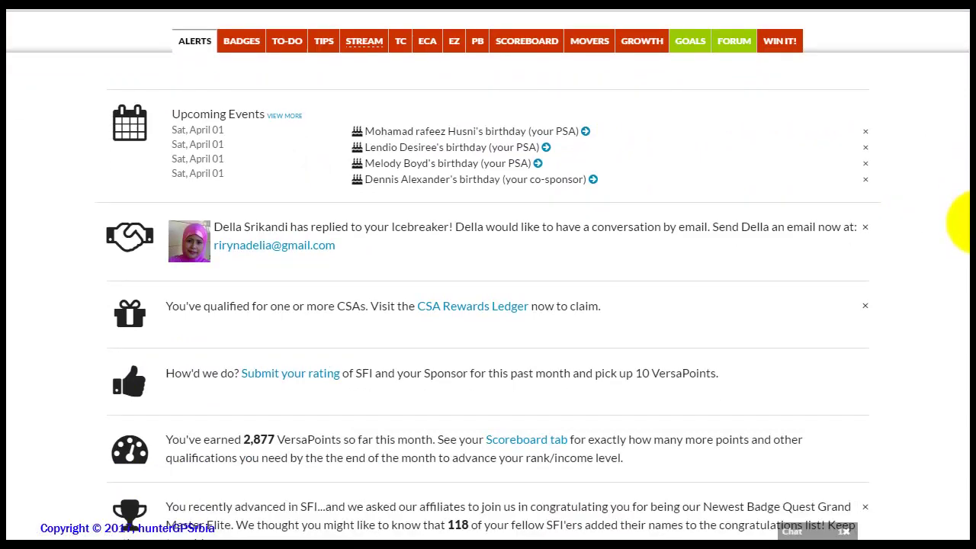
scroll(468, 283, down, 1)
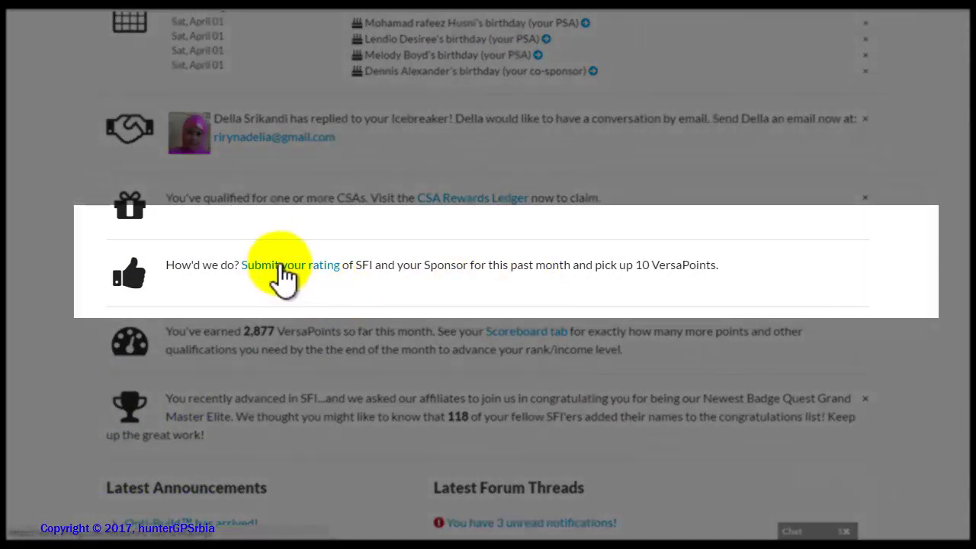
Rate the sponsor and co-sponsor 5 (Awesome), commenting 'Very supportive' for the co-sponsor
click(282, 264)
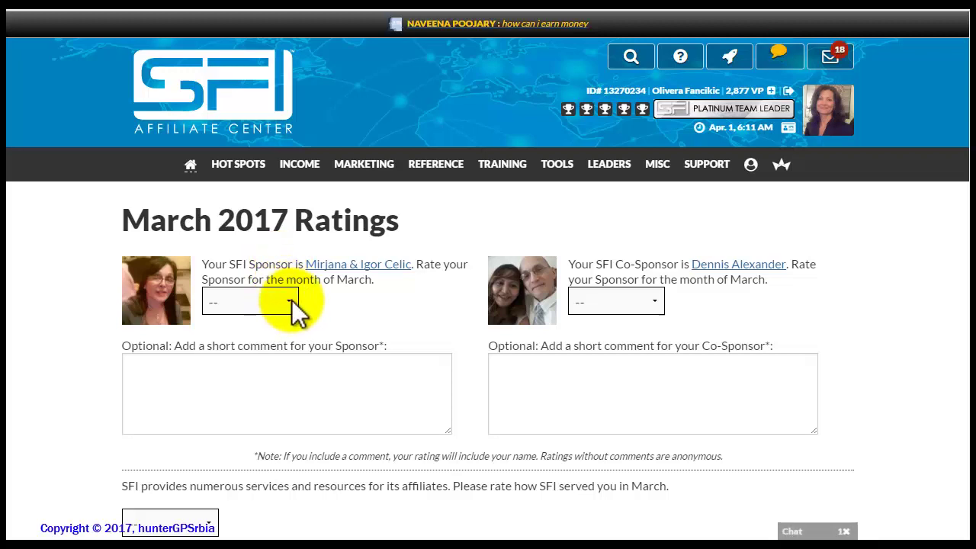
click(291, 299)
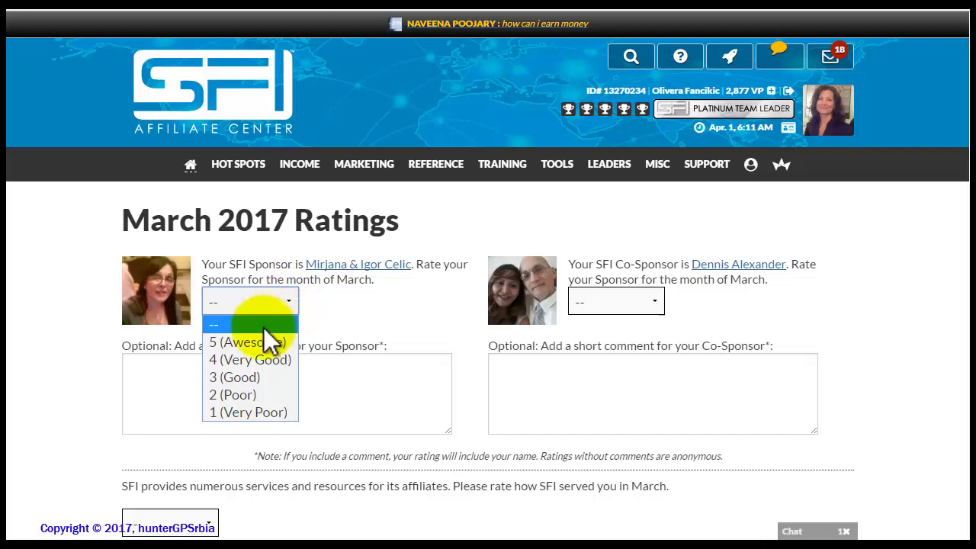
click(260, 341)
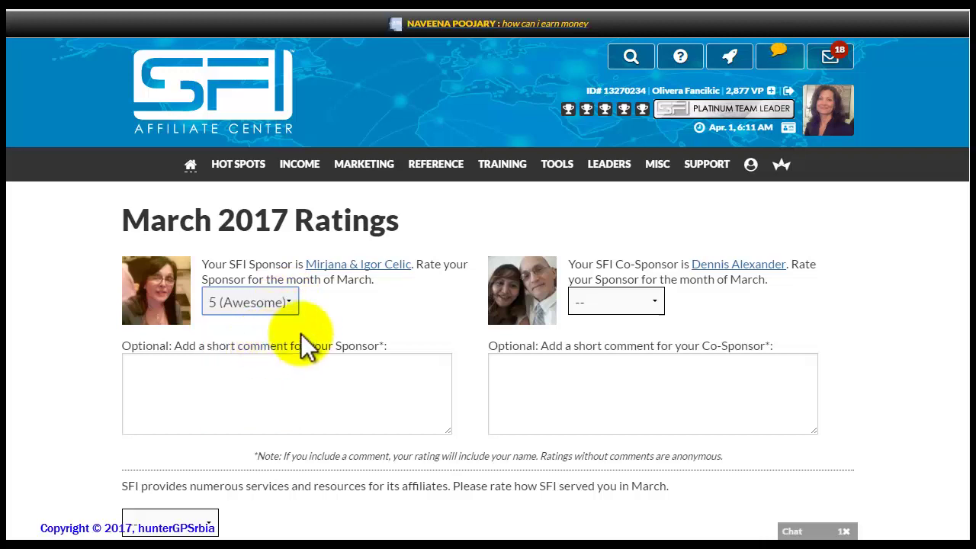
click(652, 297)
click(614, 337)
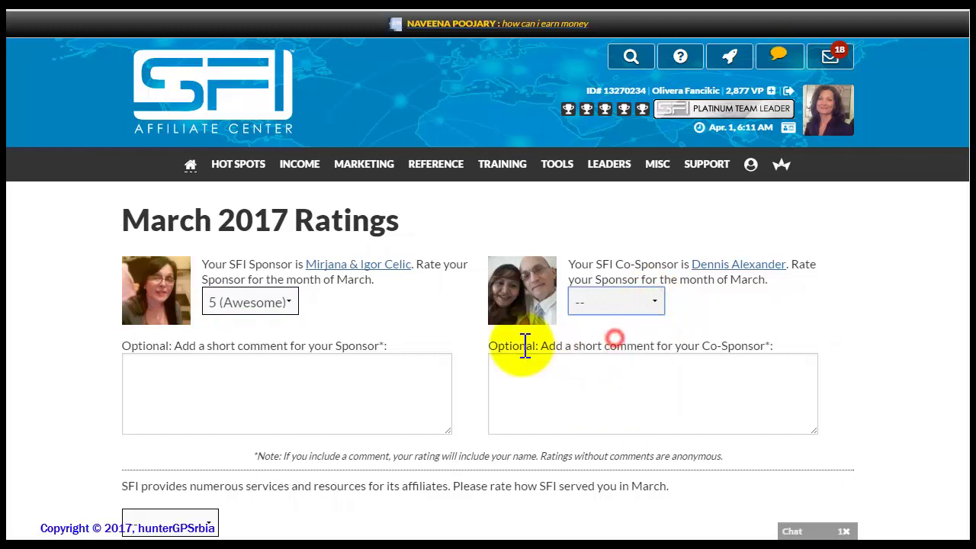
click(308, 377)
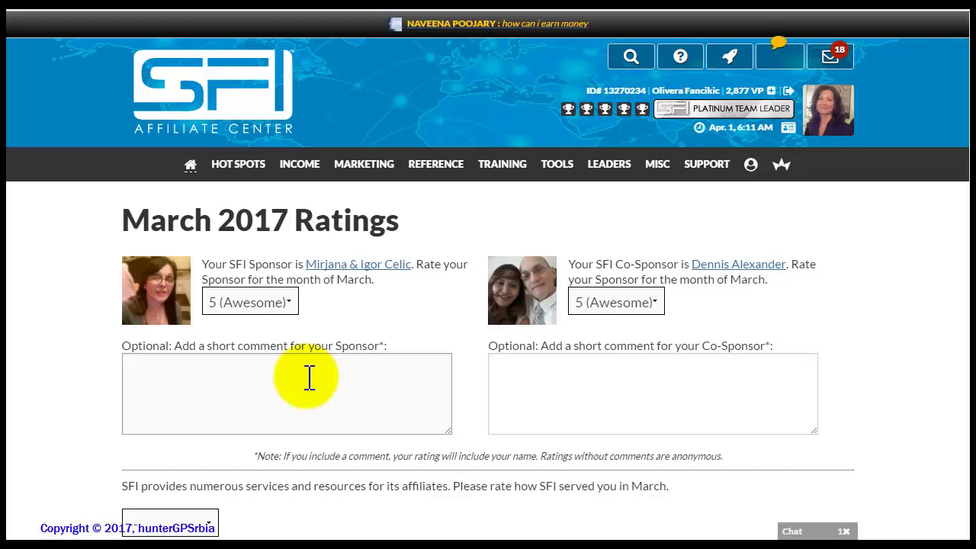
text(The best)
click(524, 371)
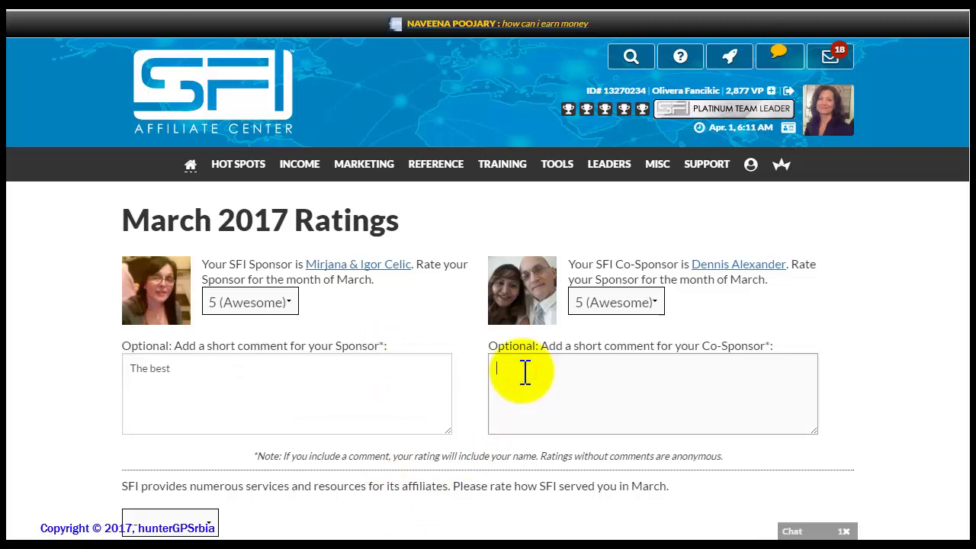
text(Very supportive)
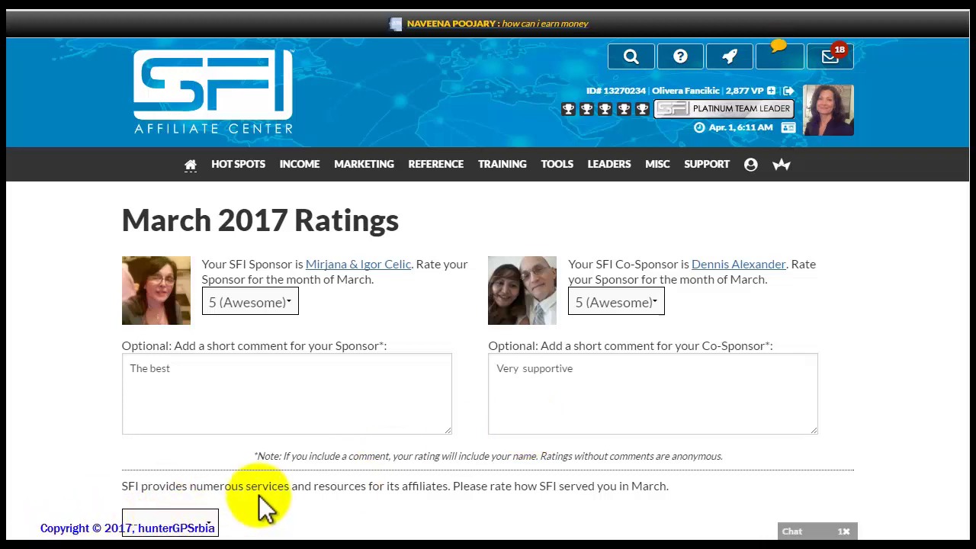
Rate SFI's March service 5 (Awesome), answer Yes on improvement, and submit the form
scroll(244, 458, down, 3)
click(201, 294)
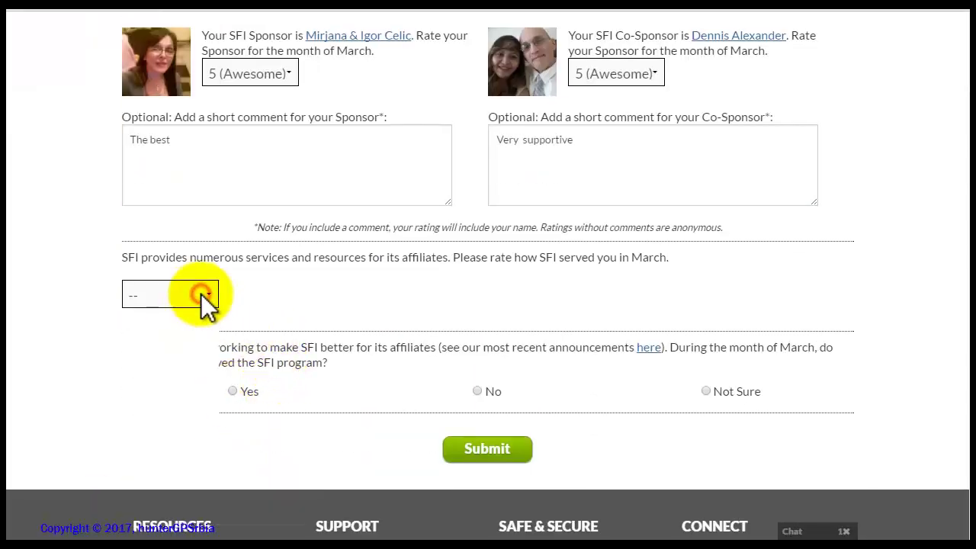
click(168, 329)
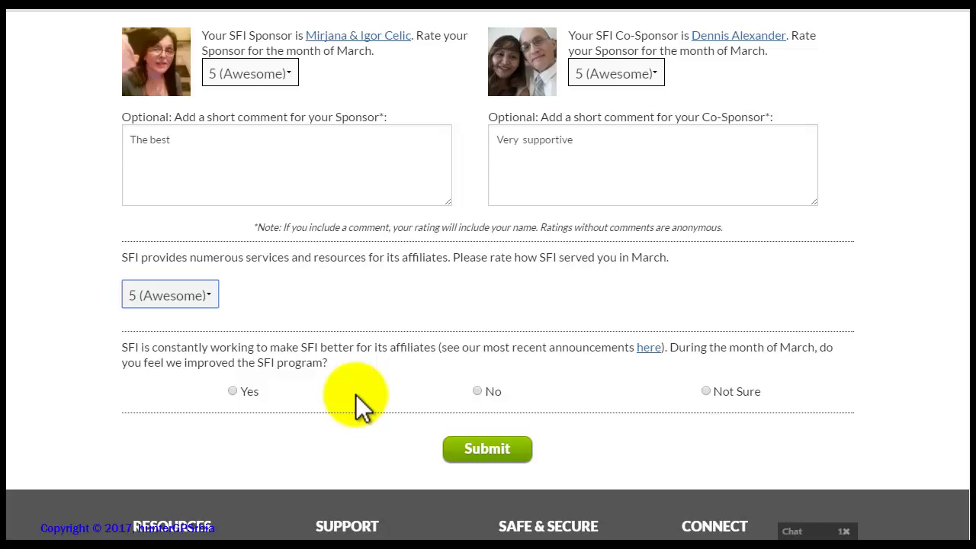
click(232, 391)
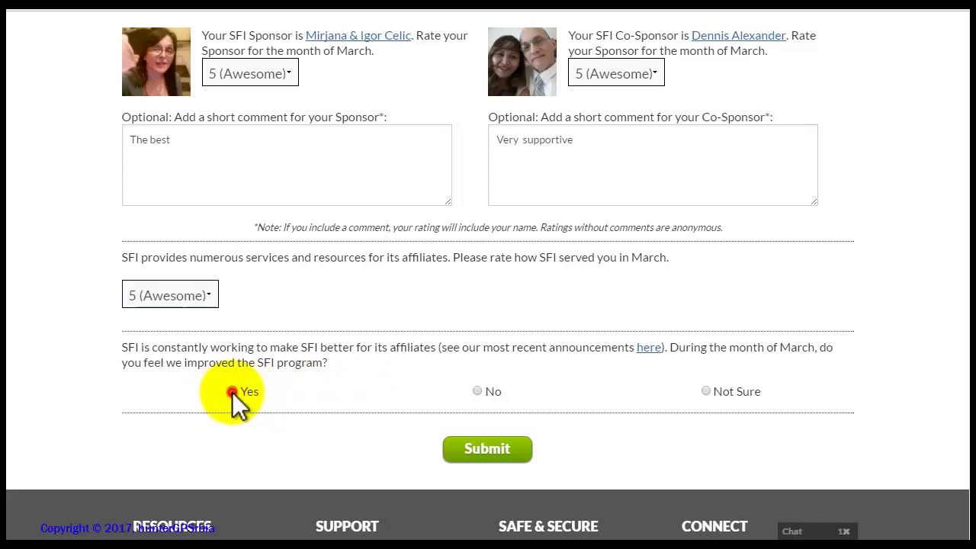
click(491, 452)
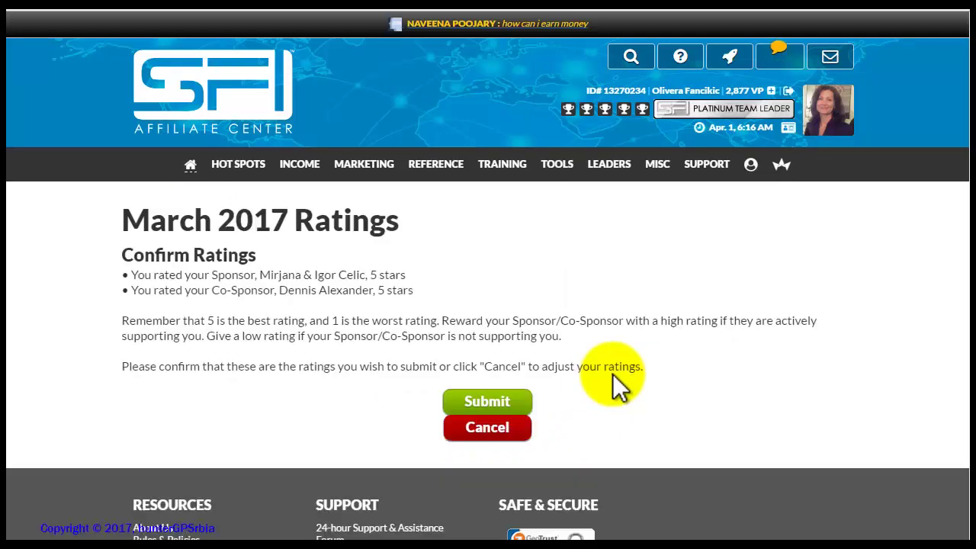
Confirm the 5-star March ratings with the green Submit button
scroll(606, 377, down, 1)
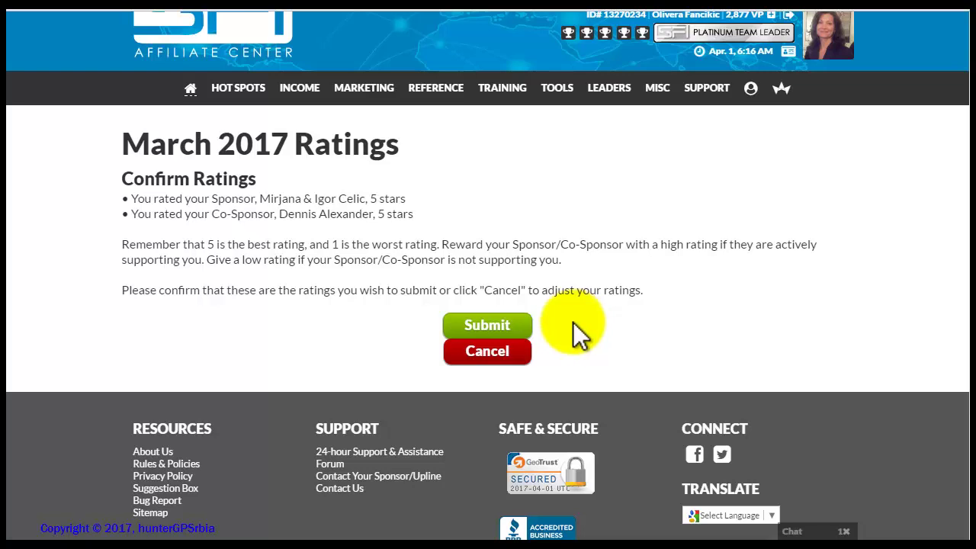
click(493, 324)
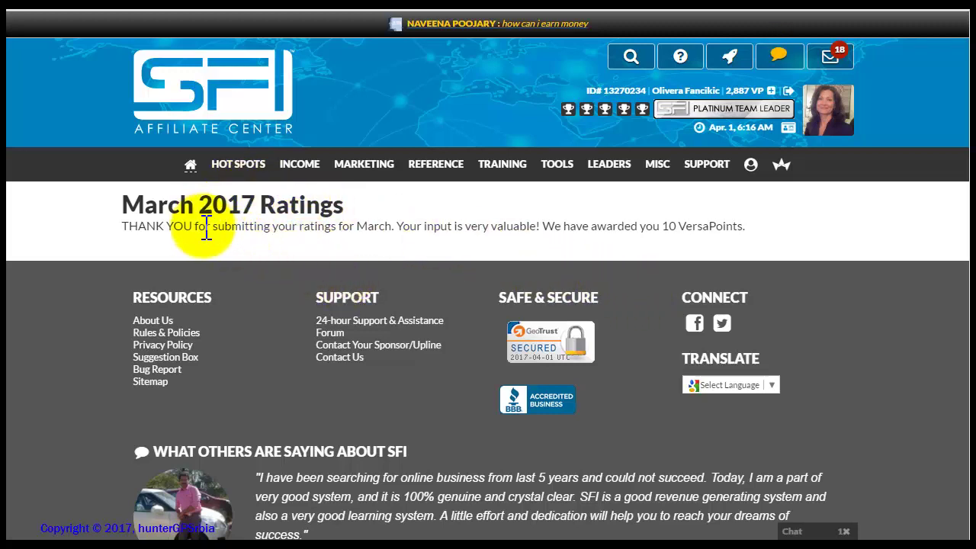
Return to the home Alerts page after the 10-VersaPoint thank-you message
click(192, 166)
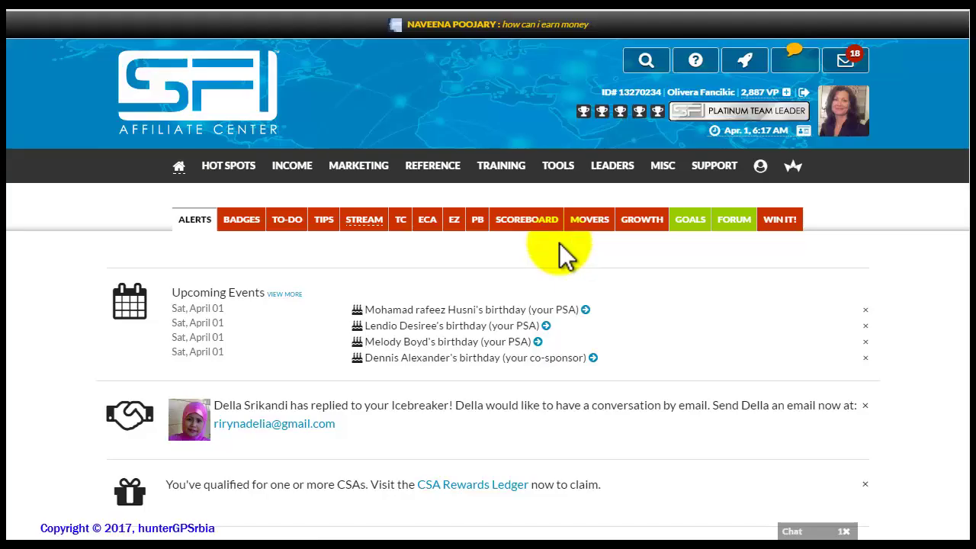
Open the Scoreboard, scroll to Top Sponsors, and open Comments (4) on the March sponsor rating
click(533, 221)
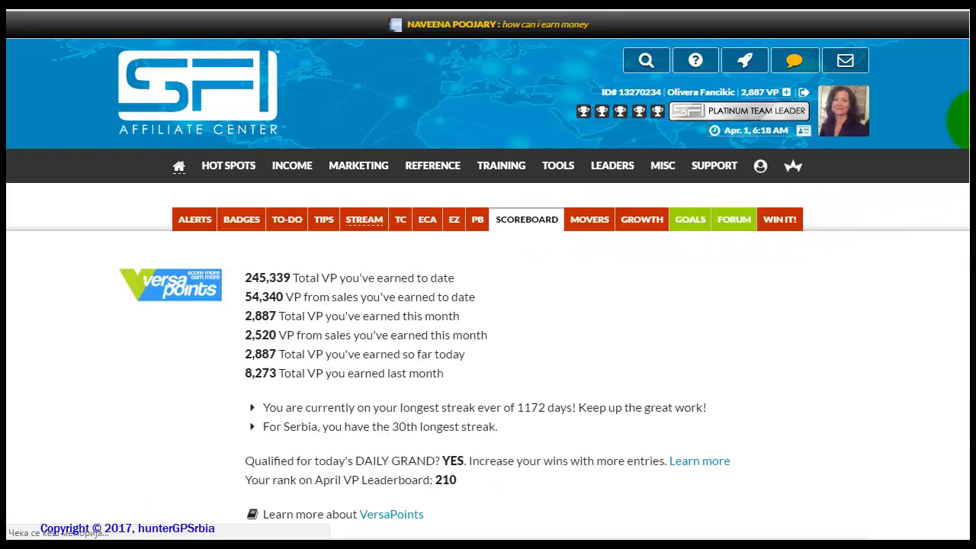
drag(959, 190, 965, 304)
scroll(964, 303, down, 3)
scroll(961, 312, down, 1)
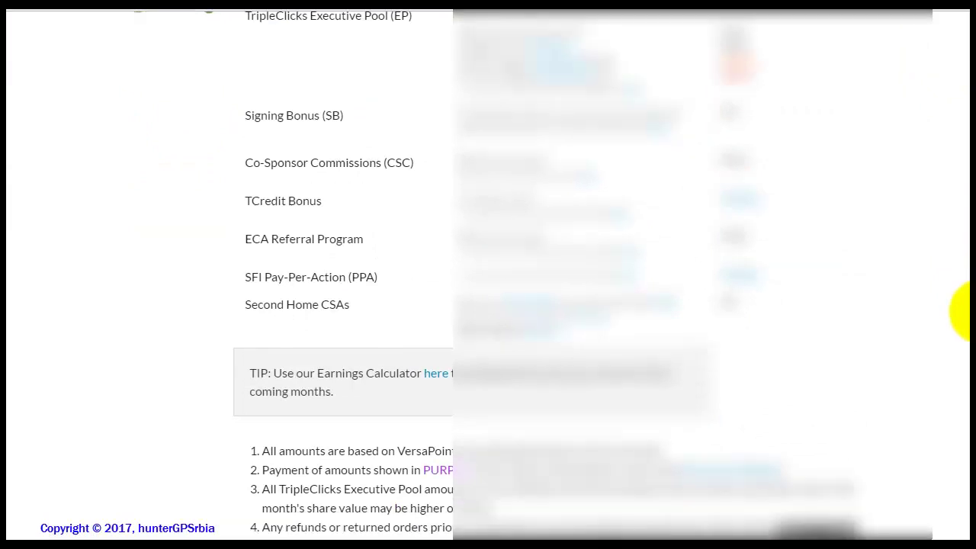
scroll(962, 340, down, 3)
scroll(960, 341, down, 15)
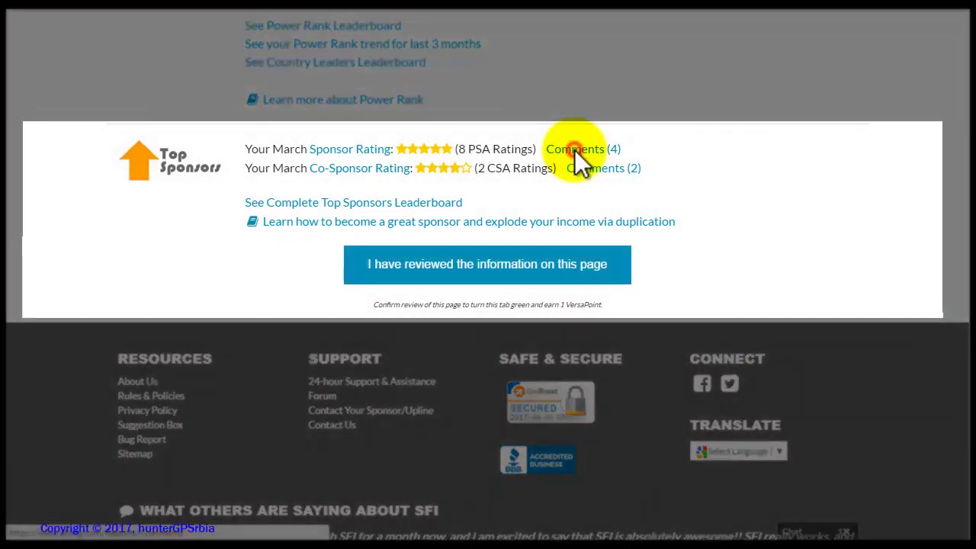
click(577, 158)
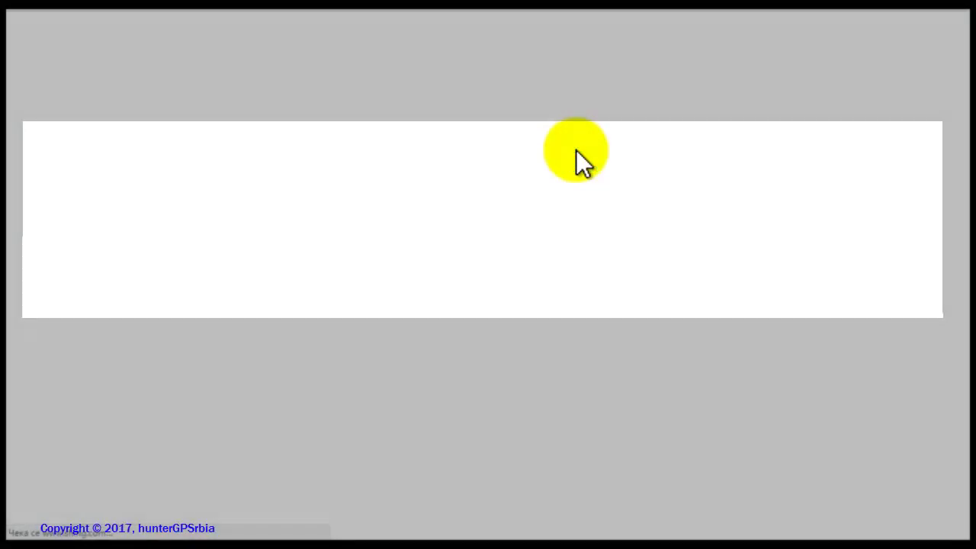
Go back home, reopen the Scoreboard, and open the full March 2017 Top Sponsors Leaderboard
scroll(568, 167, down, 1)
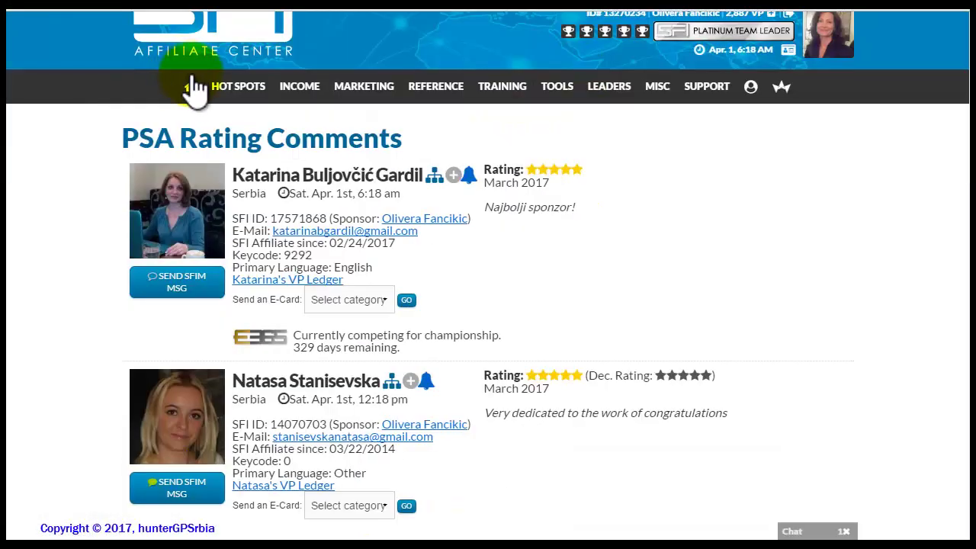
click(193, 91)
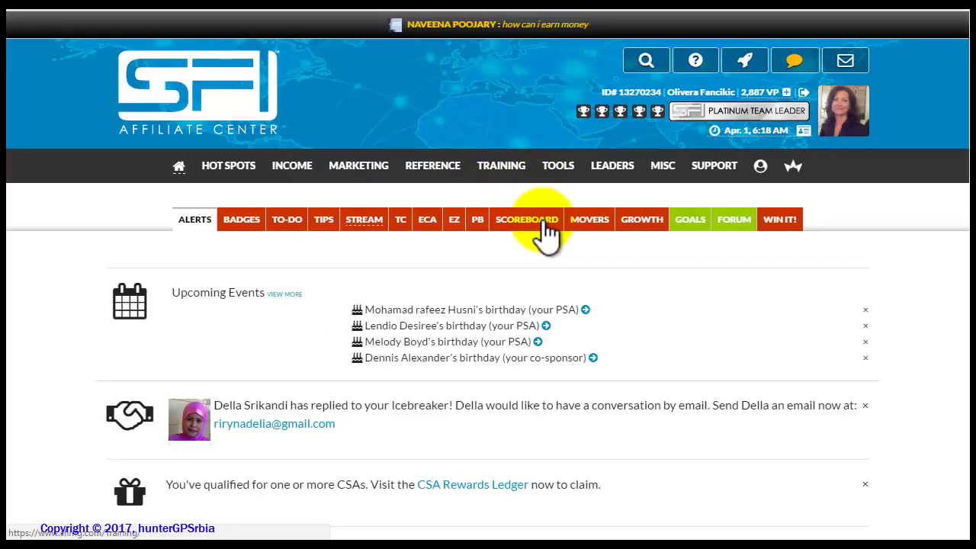
click(542, 220)
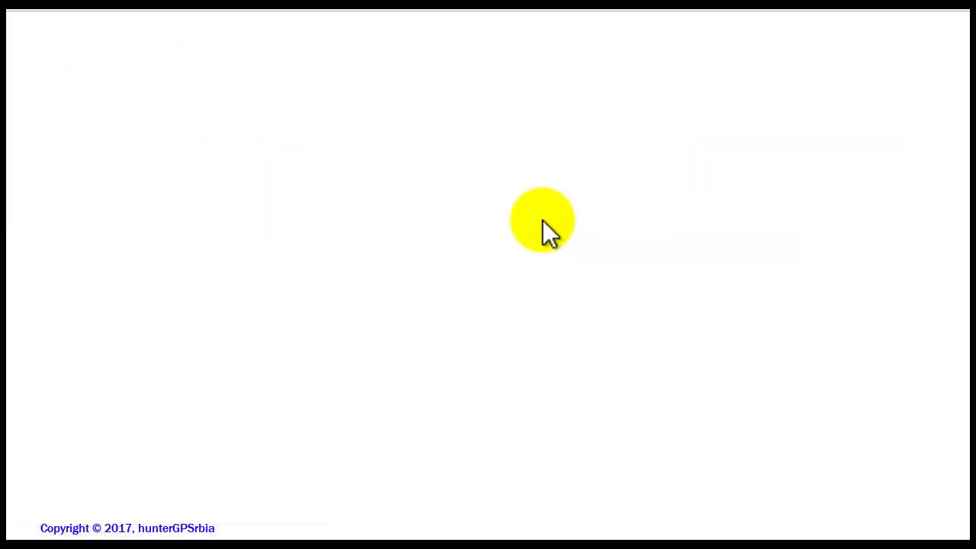
scroll(848, 182, down, 2)
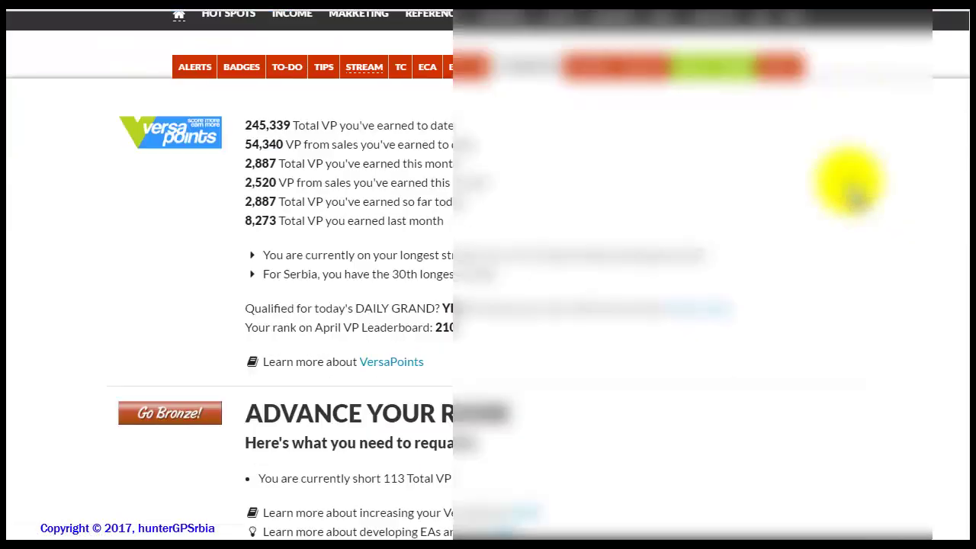
scroll(852, 195, down, 10)
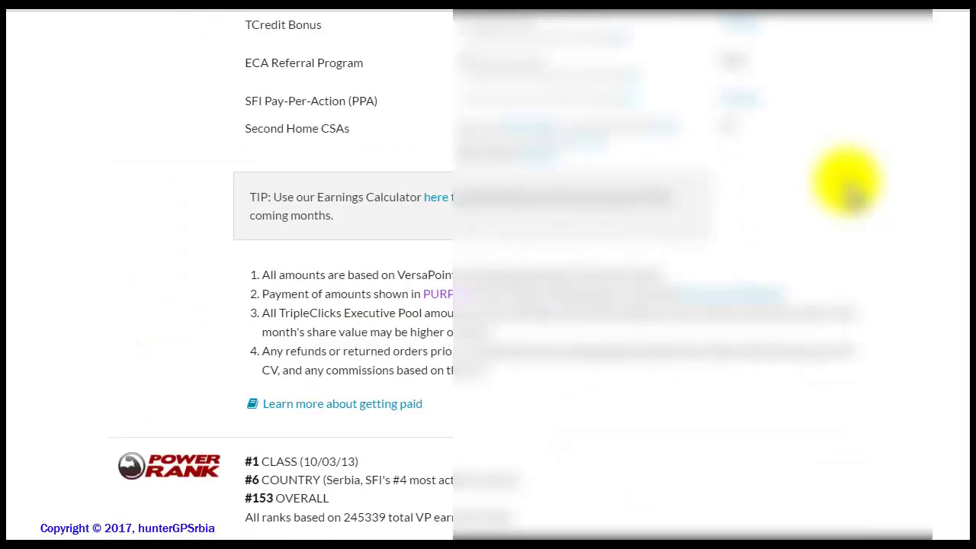
scroll(852, 195, down, 5)
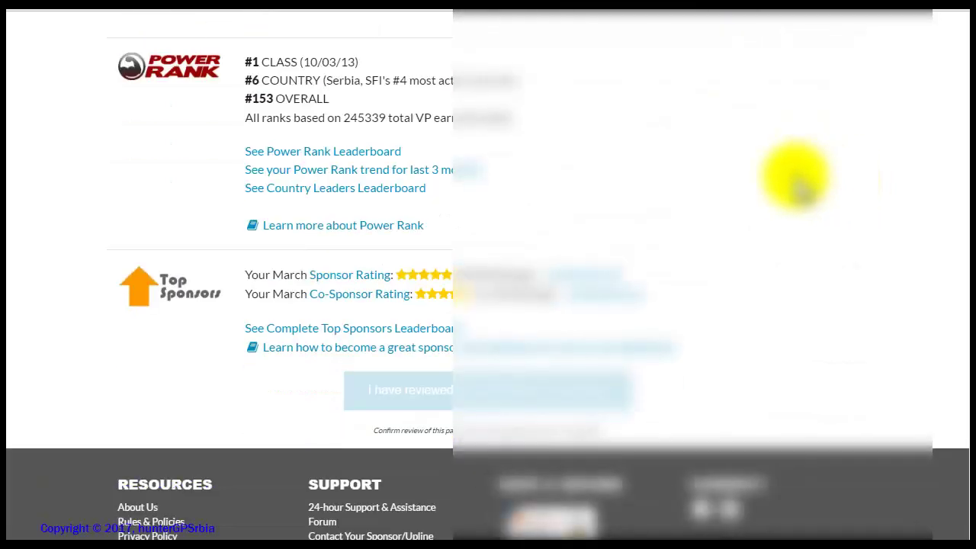
click(385, 187)
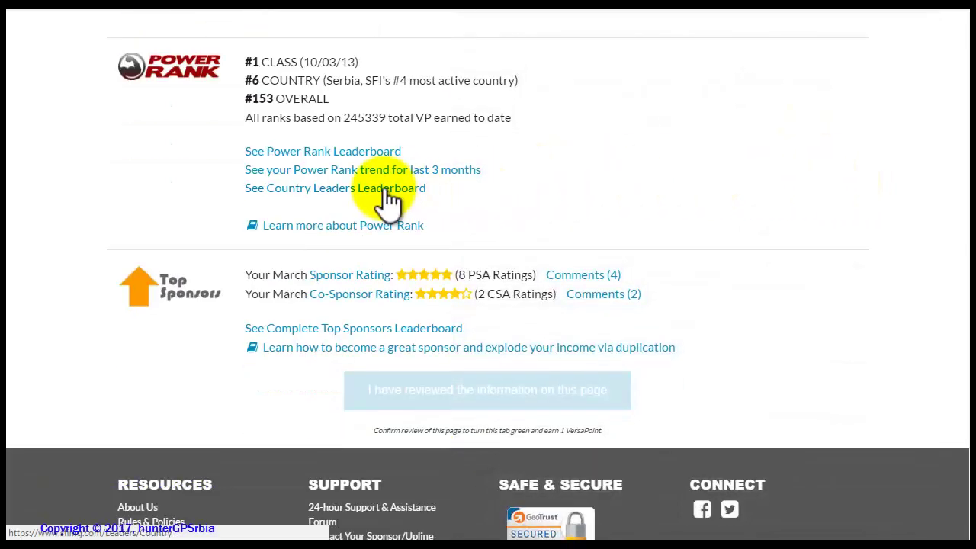
click(376, 328)
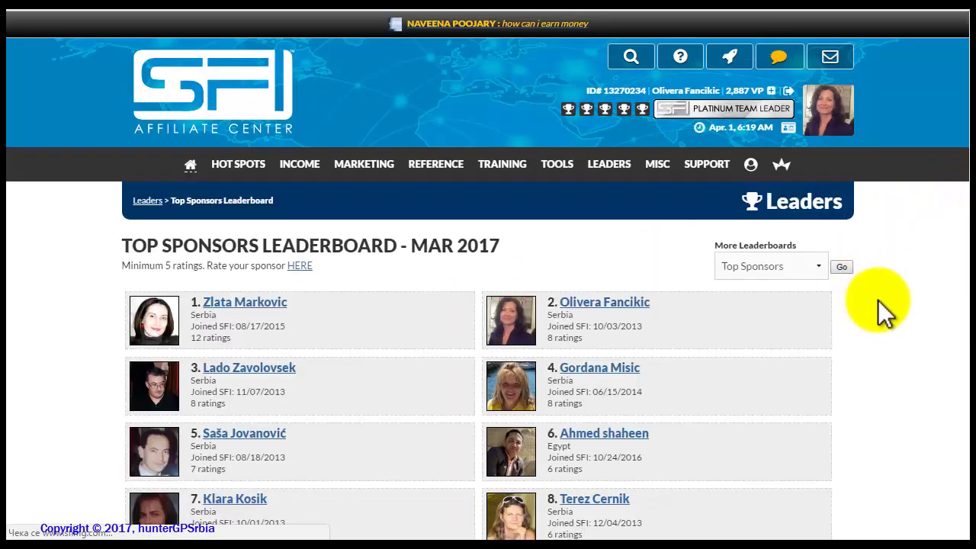
Scroll through the March 2017 Top Sponsors Leaderboard rankings, then go back to the Alerts home page
scroll(882, 309, down, 3)
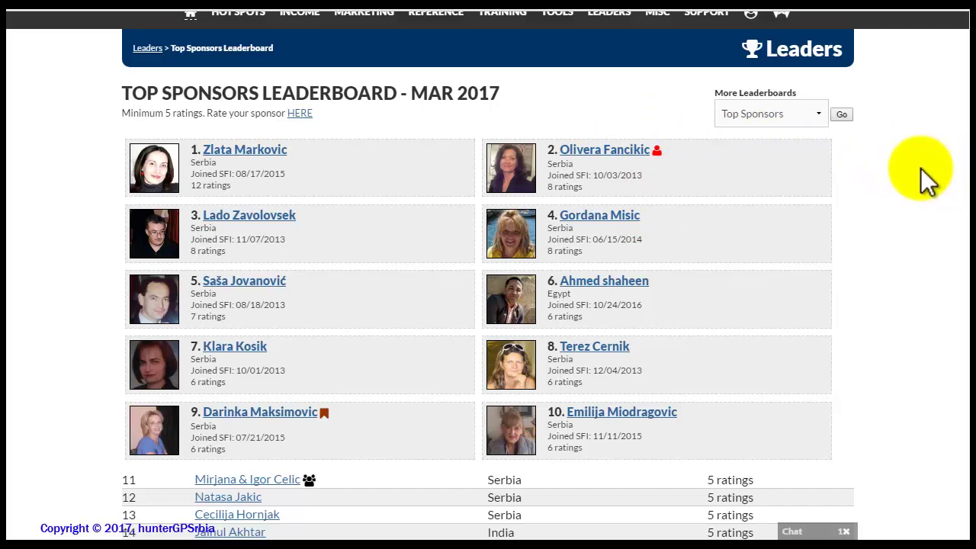
scroll(919, 171, up, 1)
scroll(919, 172, up, 2)
click(191, 166)
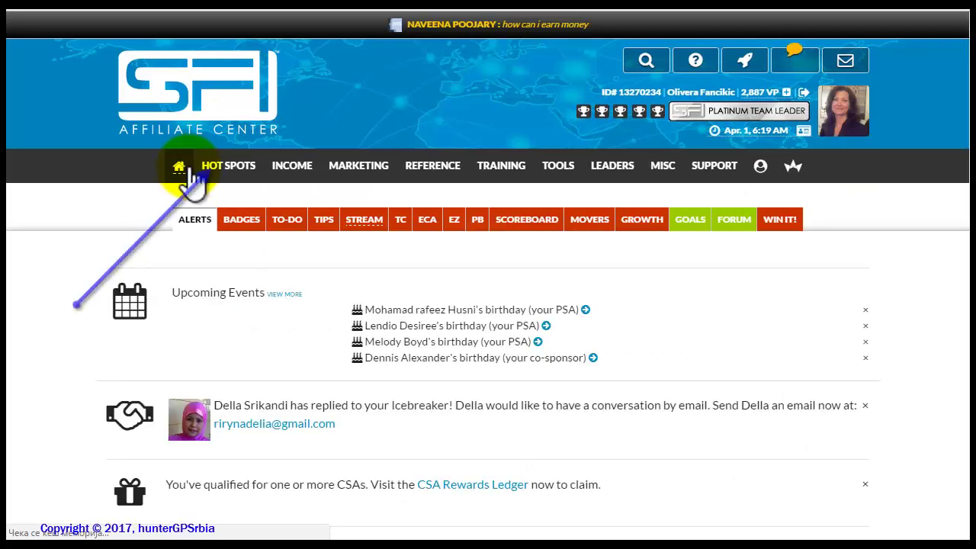
Open the VP Ledger page from the HOT SPOTS menu
mouse_move(191, 170)
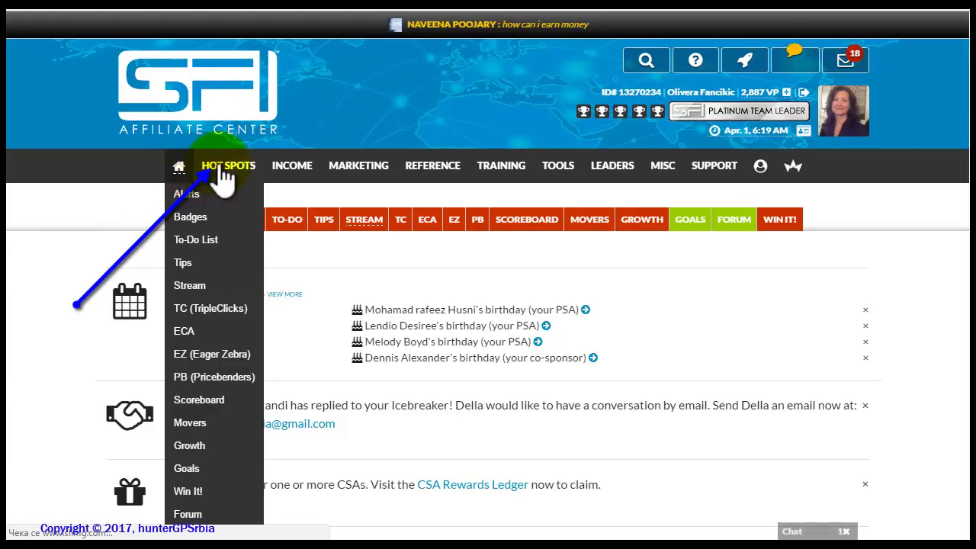
mouse_move(222, 177)
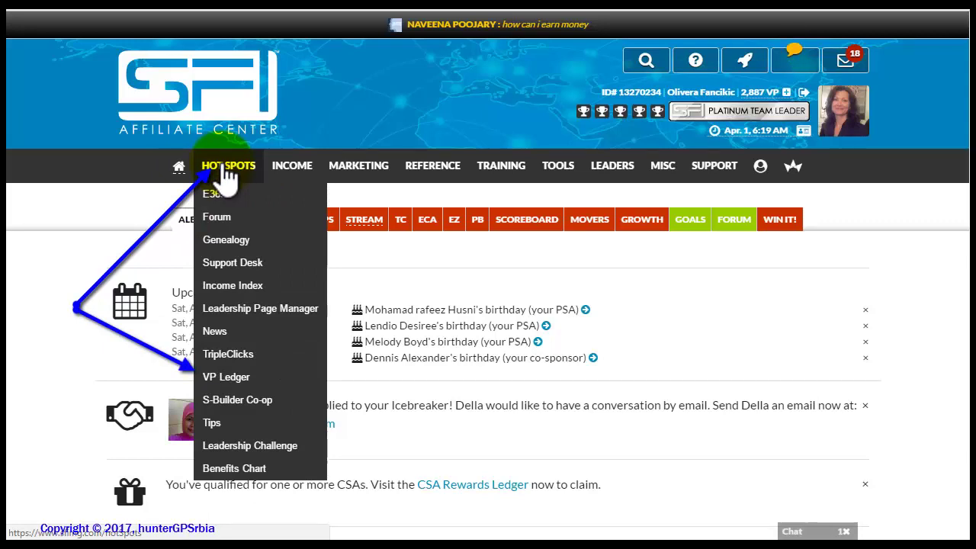
click(243, 382)
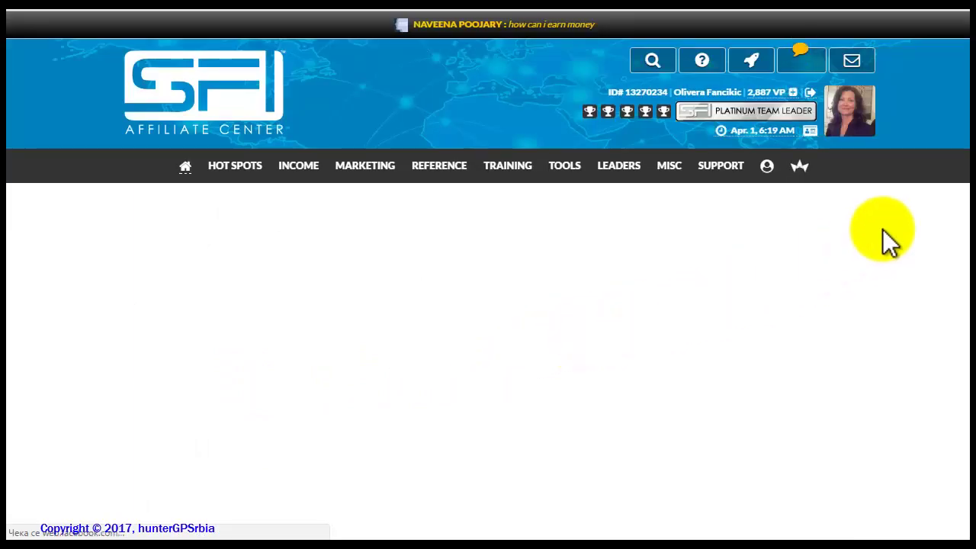
Scroll the VP Ledger past Daily Actions to Monthly Actions, showing 10 VP for the ratings form
scroll(861, 238, down, 4)
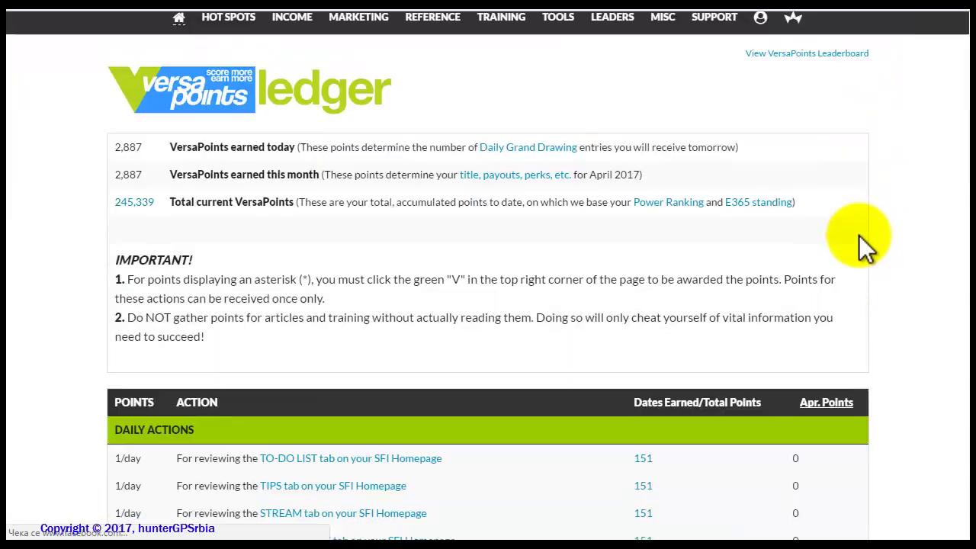
scroll(860, 236, down, 1)
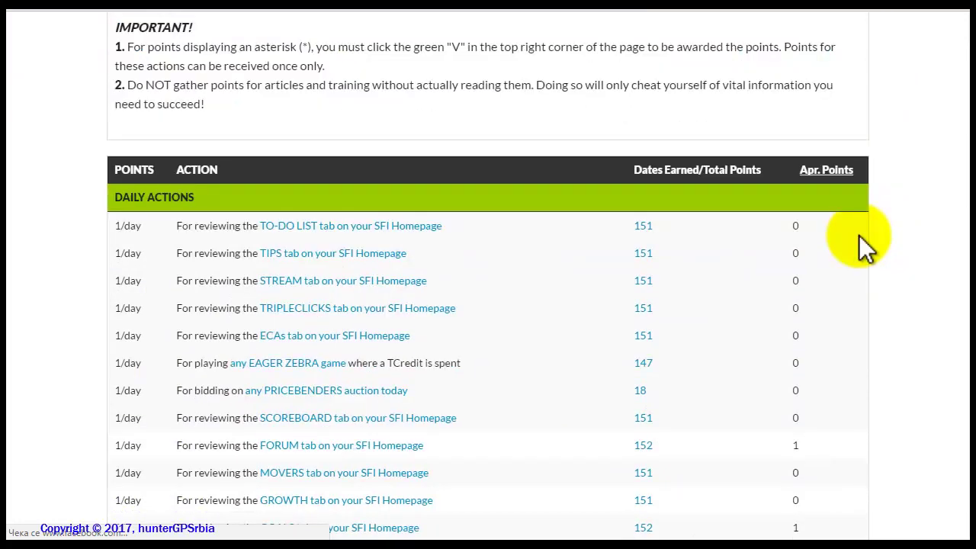
scroll(860, 236, down, 4)
scroll(858, 235, down, 3)
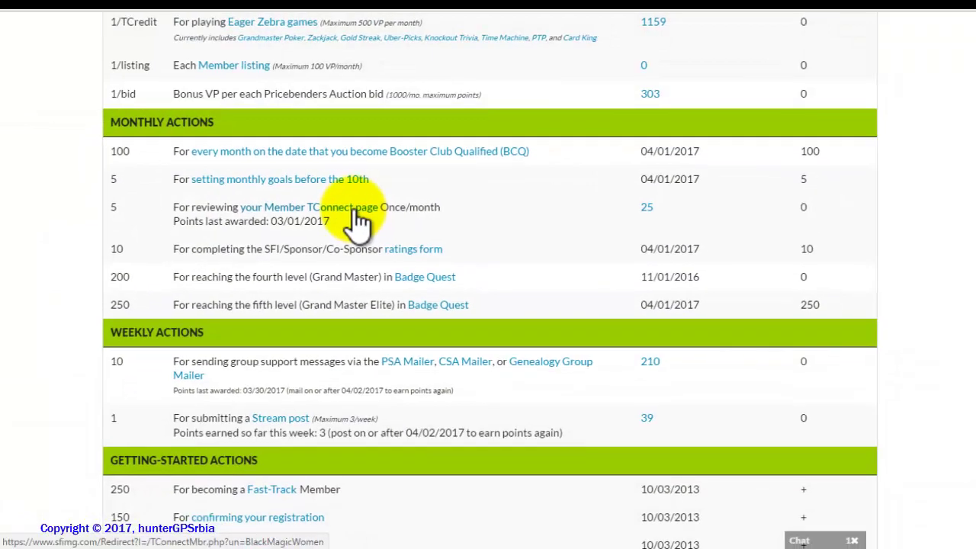
View the member TConnect profile in TripleClicks, then go back to the VP Ledger
click(354, 206)
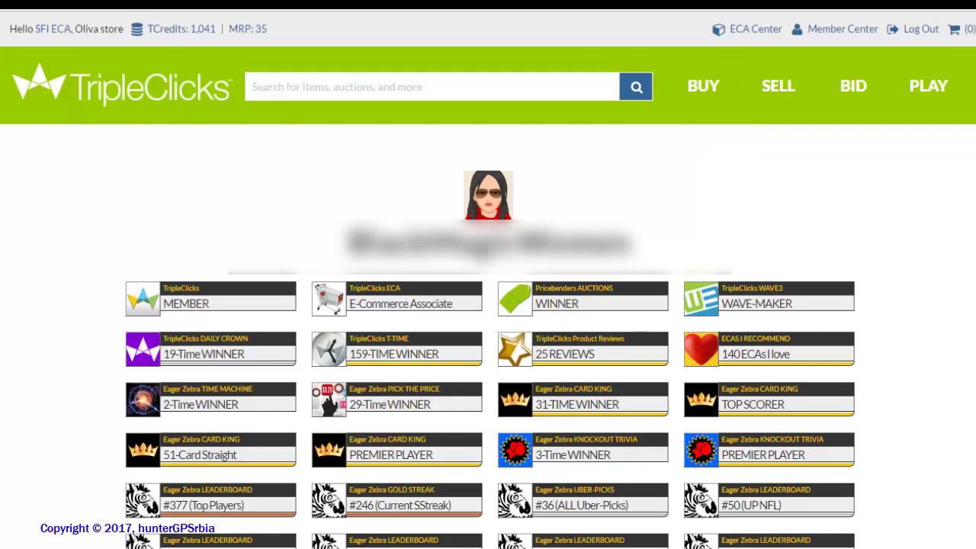
key(alt+Left)
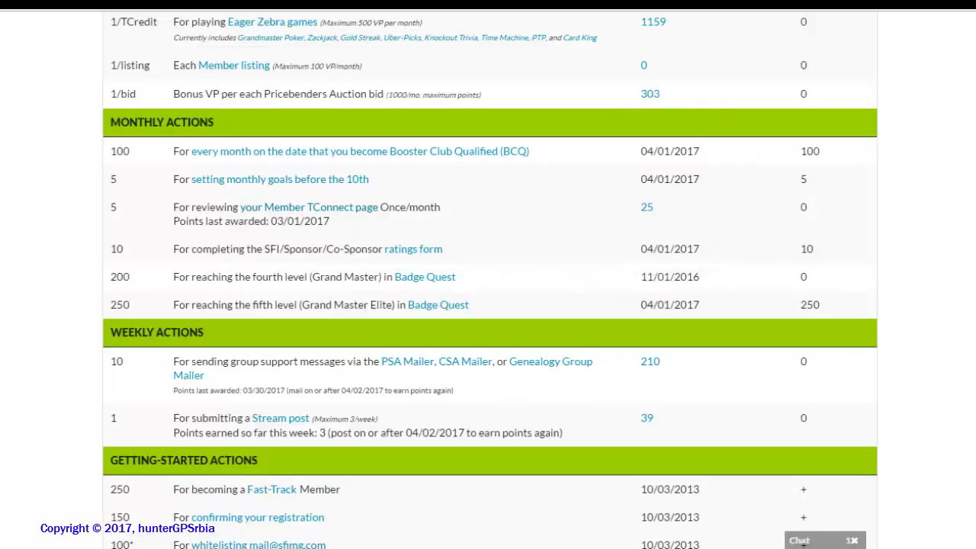
Reload the VP Ledger, check the VersaPoints totals at the top, and return home
click(60, 13)
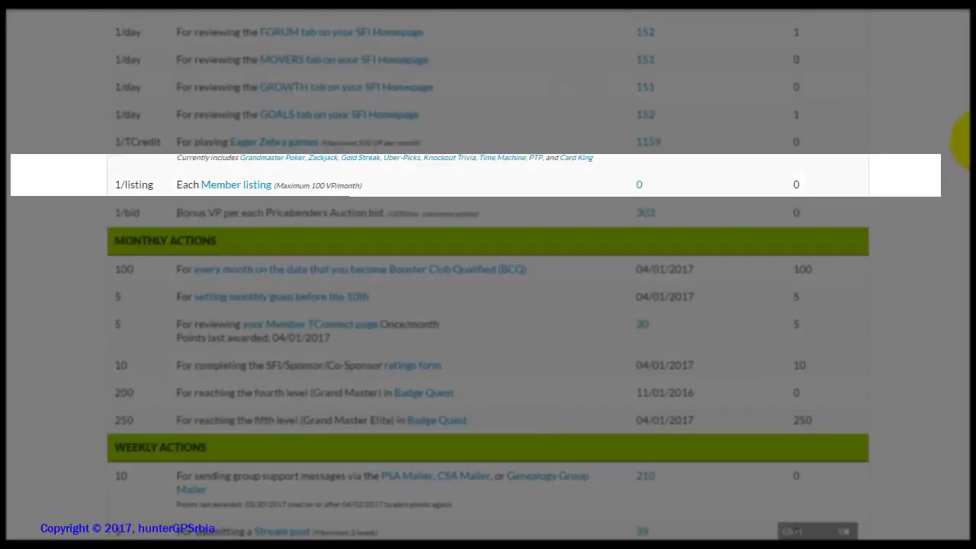
drag(967, 141, 965, 35)
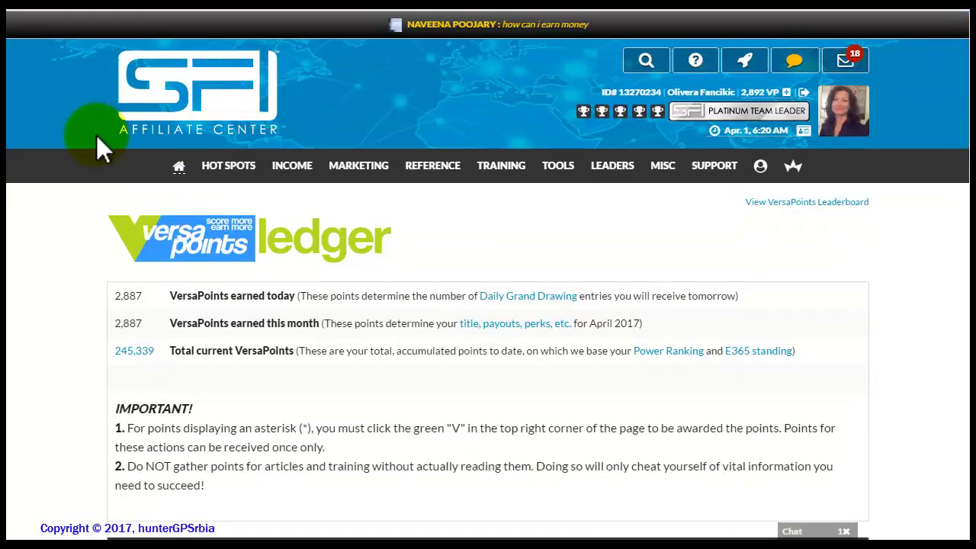
click(178, 165)
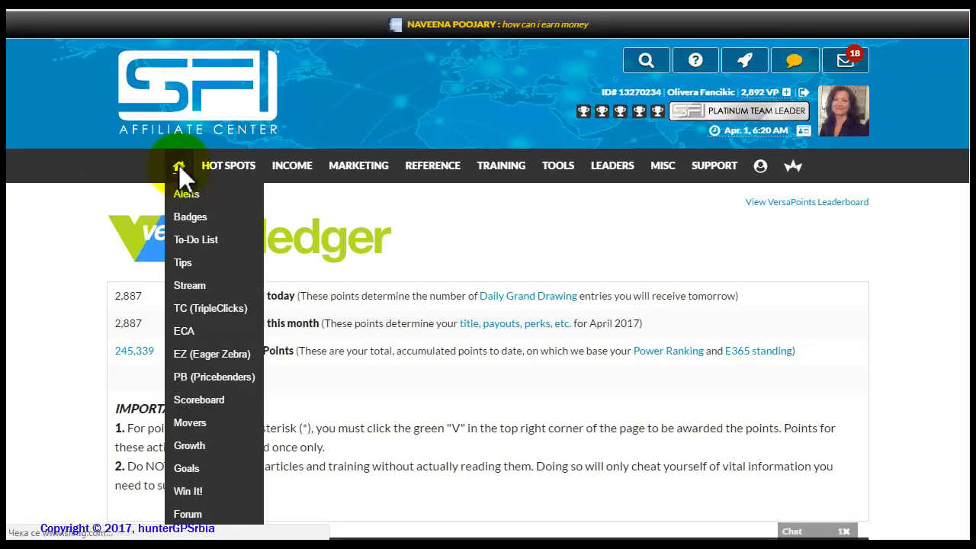